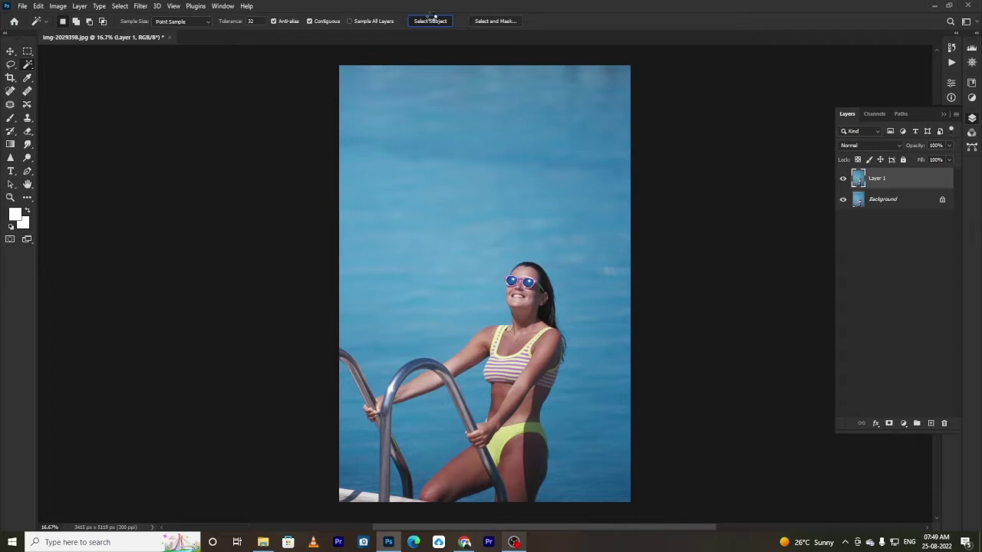
- Select the woman and pool ladder with Select Subject, and add the missed corner of the white deck using the Lasso tool
{"action": "left_click", "coordinate": [433, 19]}
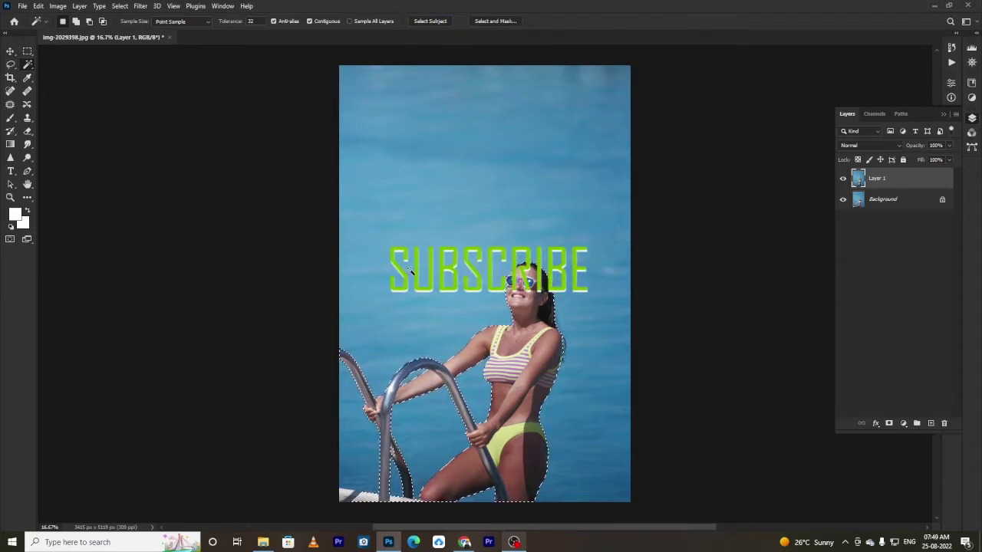
{"action": "key", "text": "l"}
{"action": "scroll", "coordinate": [333, 480], "scroll_direction": "up", "scroll_amount": 6}
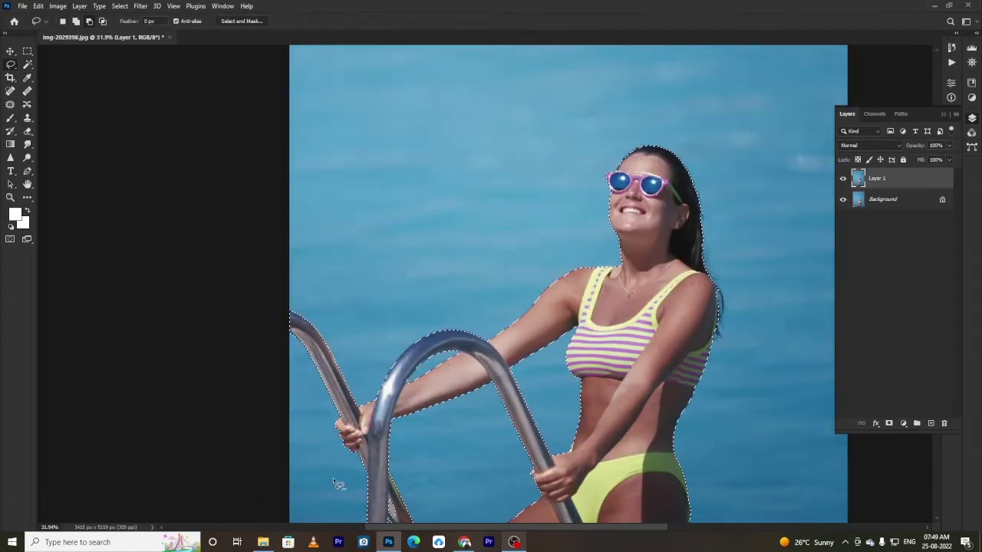
{"action": "left_click_drag", "start_coordinate": [394, 436], "coordinate": [399, 164]}
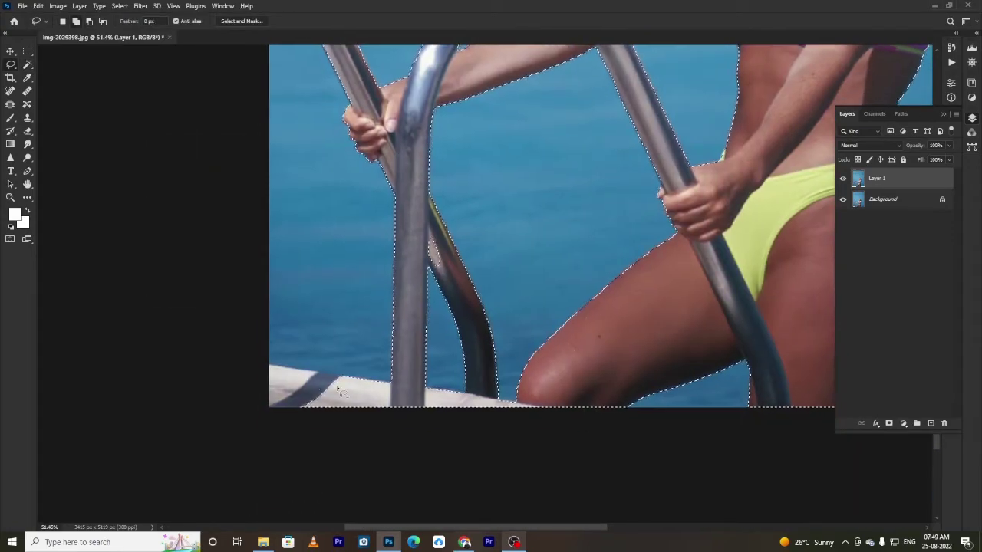
{"action": "mouse_move", "coordinate": [339, 387]}
{"action": "left_mouse_down"}
{"action": "mouse_move", "coordinate": [350, 403]}
{"action": "mouse_move", "coordinate": [342, 380]}
{"action": "mouse_move", "coordinate": [262, 368]}
{"action": "mouse_move", "coordinate": [243, 445]}
{"action": "mouse_move", "coordinate": [315, 447]}
{"action": "left_mouse_up"}
{"action": "scroll", "coordinate": [315, 447], "scroll_direction": "down", "scroll_amount": 5}
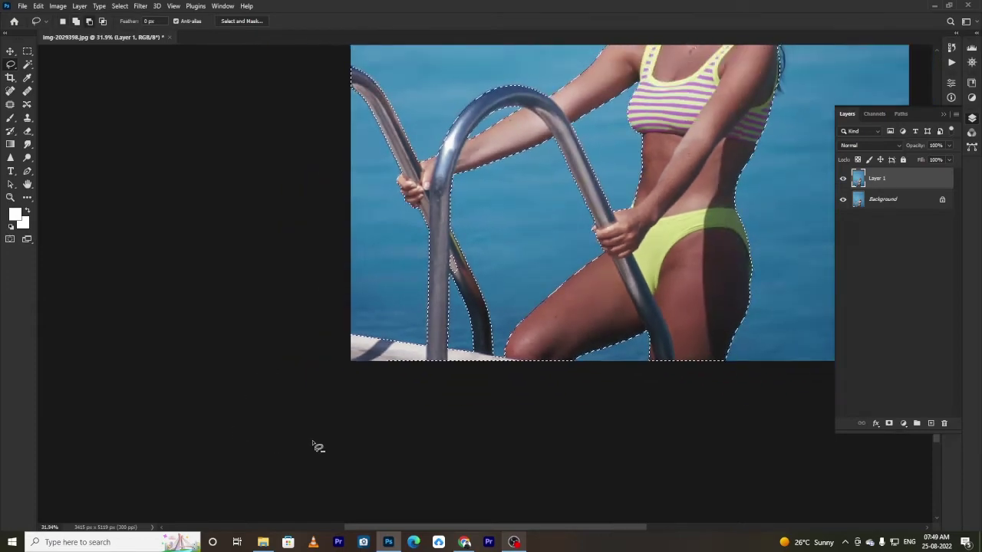
{"action": "mouse_move", "coordinate": [615, 135]}
{"action": "left_mouse_down"}
{"action": "mouse_move", "coordinate": [499, 231]}
{"action": "mouse_move", "coordinate": [494, 277]}
{"action": "left_mouse_up"}
{"action": "scroll", "coordinate": [494, 278], "scroll_direction": "down", "scroll_amount": 2}
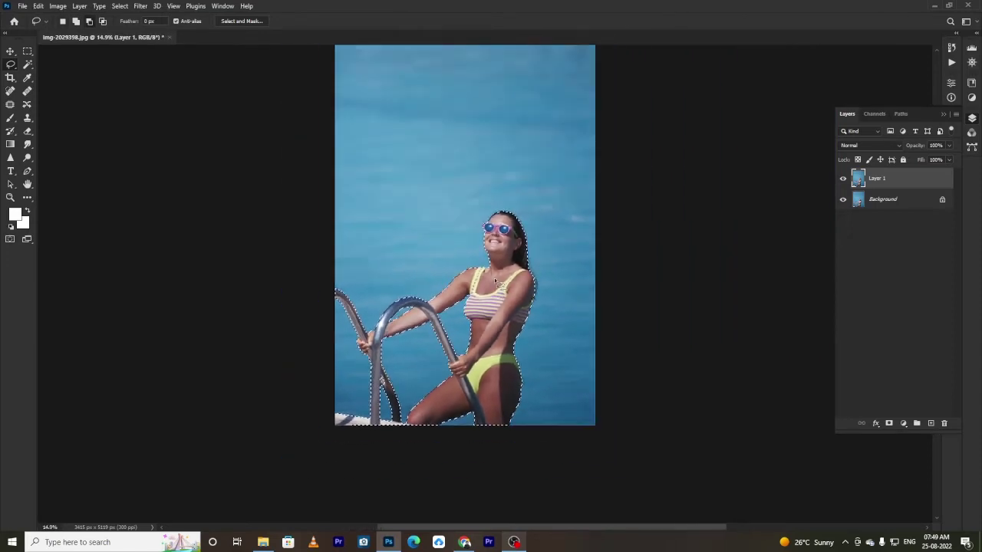
- Set the Select and Mask overlay color to blue 0018ff, accept the selection and copy the selected subject to a new layer
{"action": "left_click", "coordinate": [252, 22]}
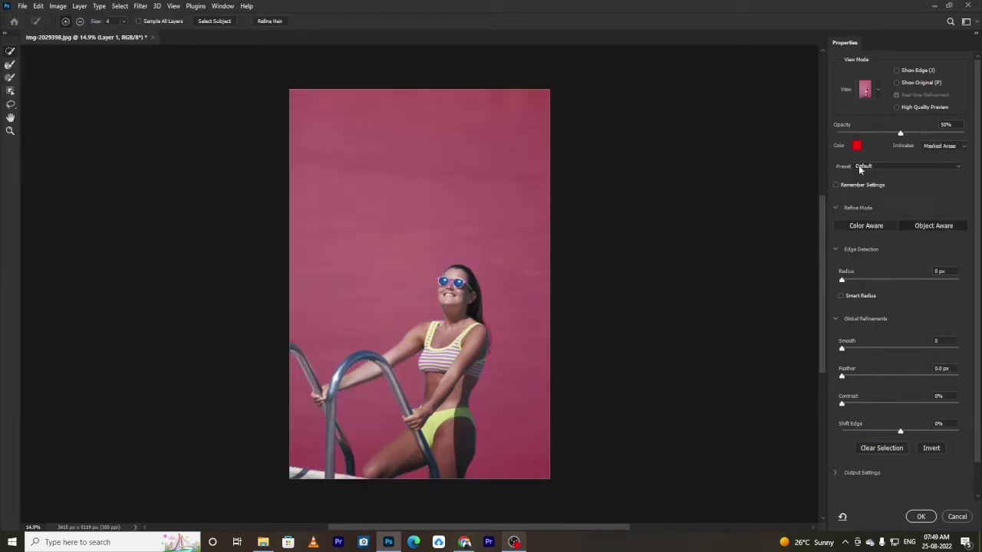
{"action": "left_click", "coordinate": [856, 145]}
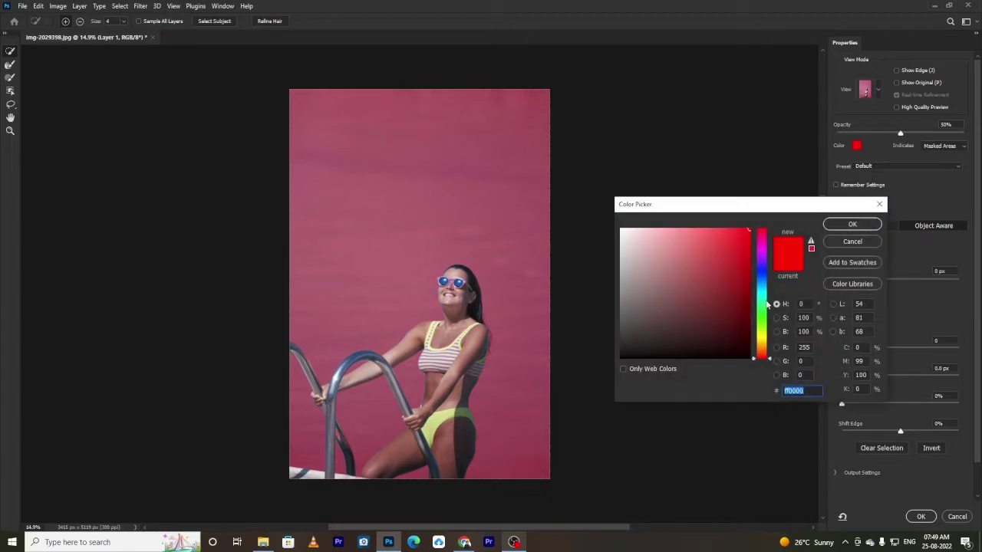
{"action": "left_click", "coordinate": [762, 278]}
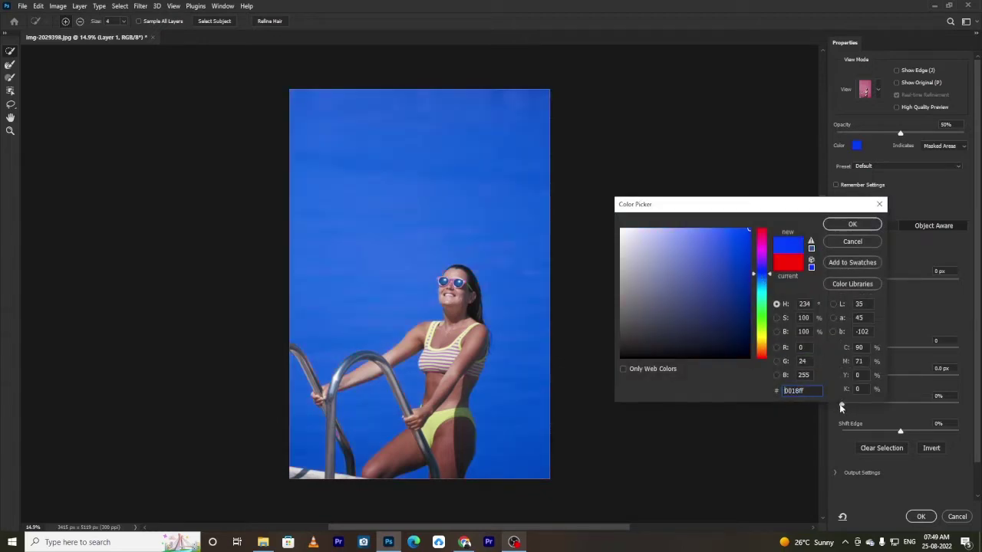
{"action": "left_click", "coordinate": [840, 227]}
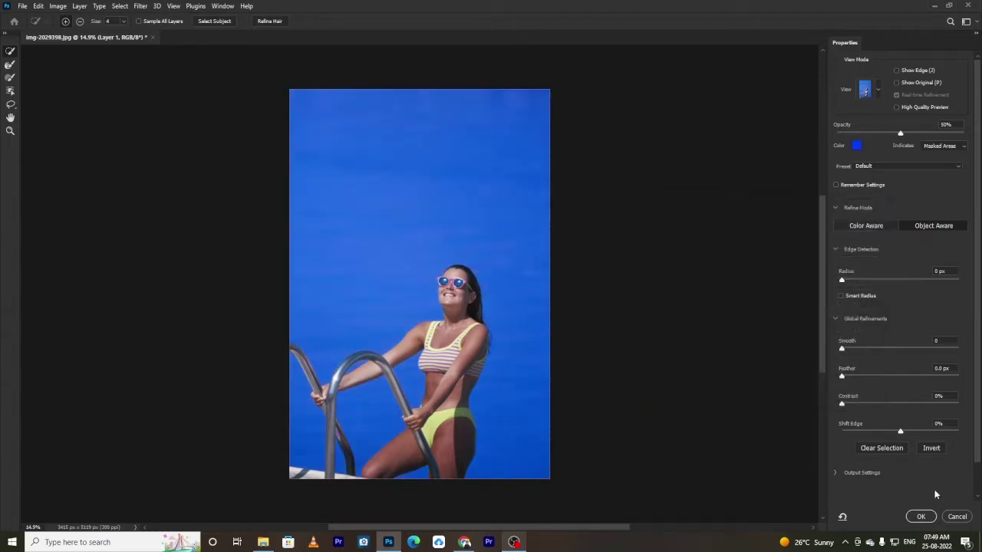
{"action": "left_click", "coordinate": [922, 516]}
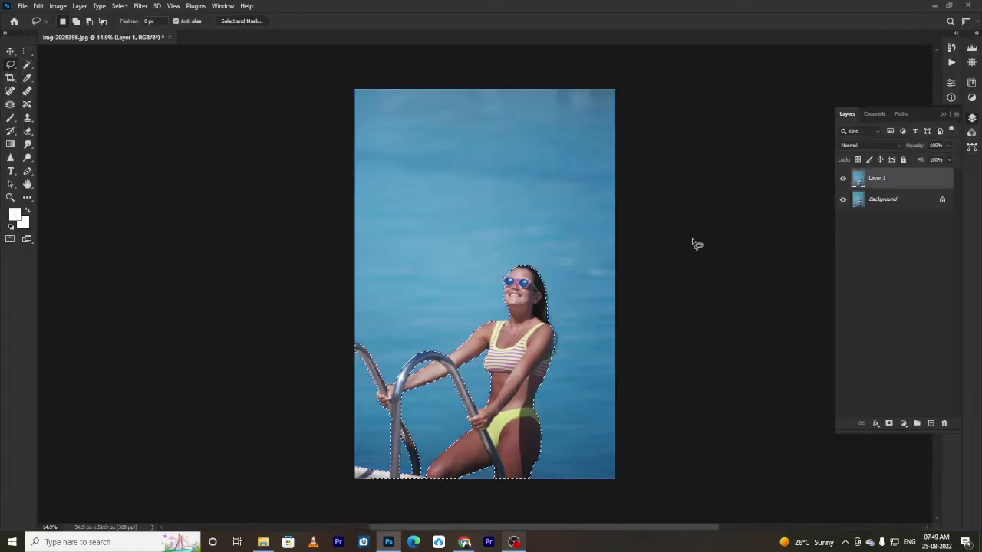
{"action": "key", "text": "ctrl+j"}
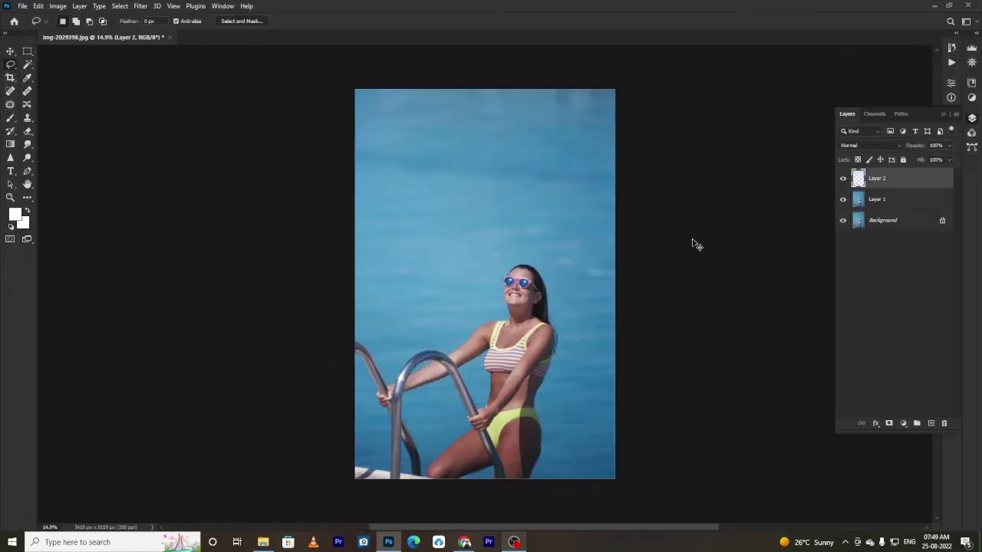
- Open Layer 1 in Camera Raw and set hues to Reds -9, Oranges -1, Greens +16, Aquas -100, Blues -7, Purples +66, Magentas -21
{"action": "left_click", "coordinate": [892, 201]}
{"action": "left_click", "coordinate": [146, 6]}
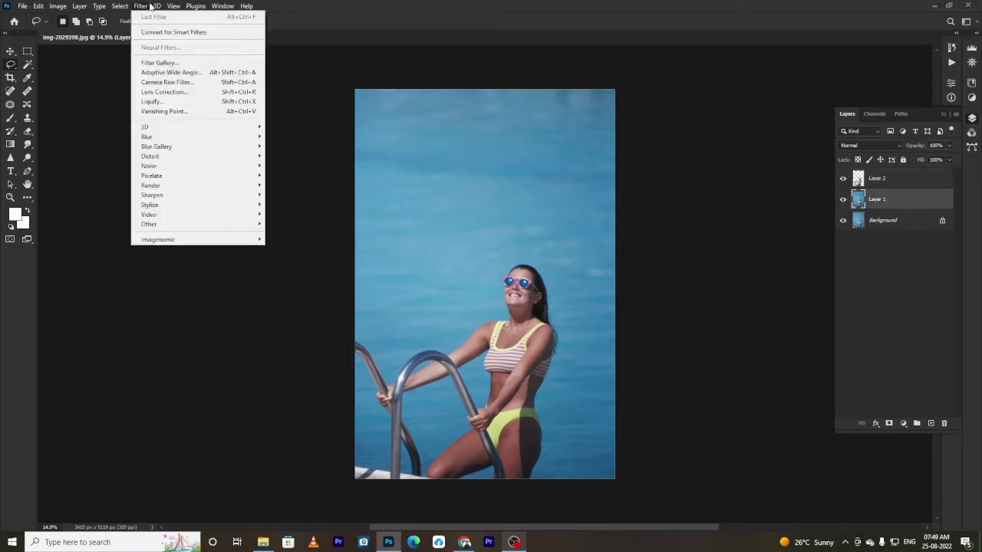
{"action": "left_click", "coordinate": [182, 81]}
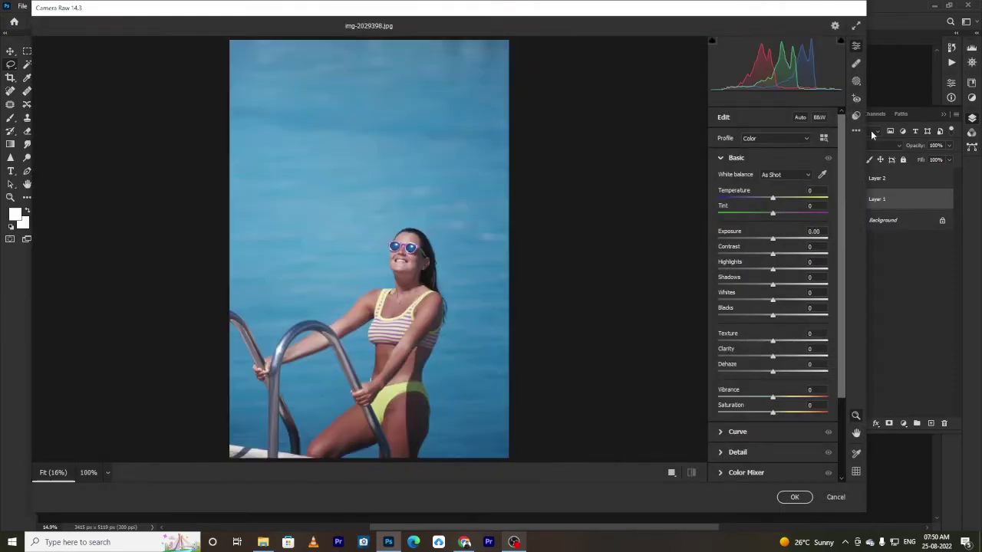
{"action": "left_click_drag", "start_coordinate": [838, 121], "coordinate": [834, 331]}
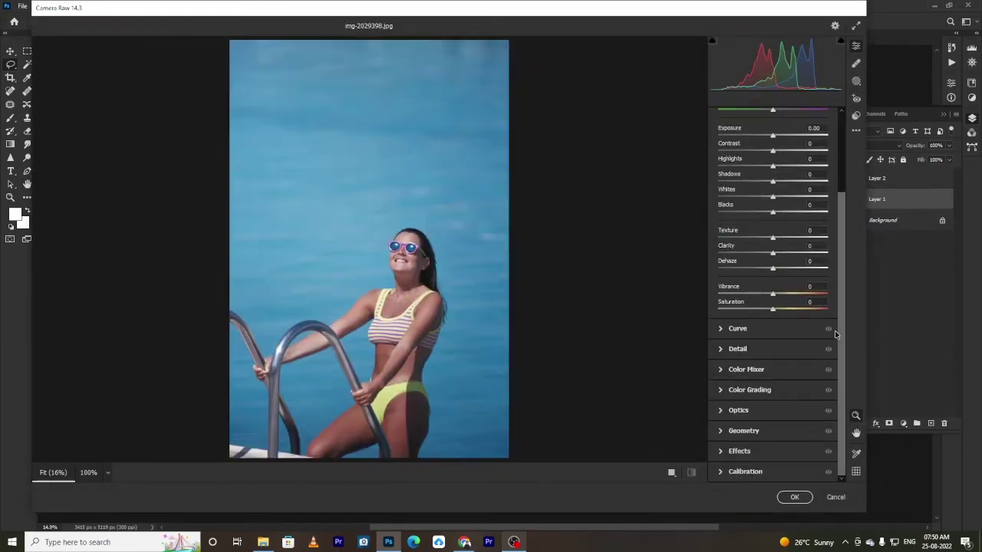
{"action": "left_click", "coordinate": [722, 374]}
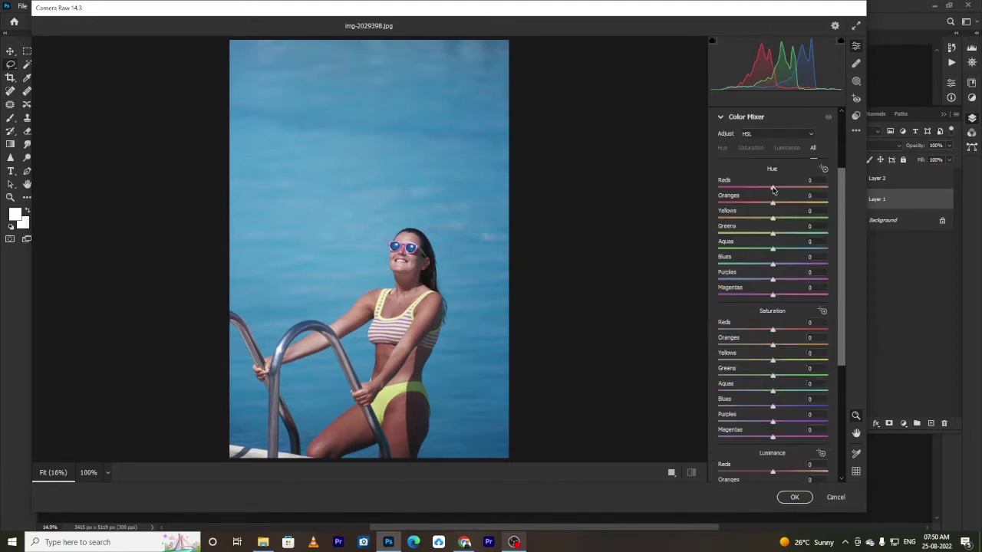
{"action": "left_click_drag", "start_coordinate": [761, 192], "coordinate": [775, 207]}
{"action": "left_click_drag", "start_coordinate": [827, 232], "coordinate": [638, 239]}
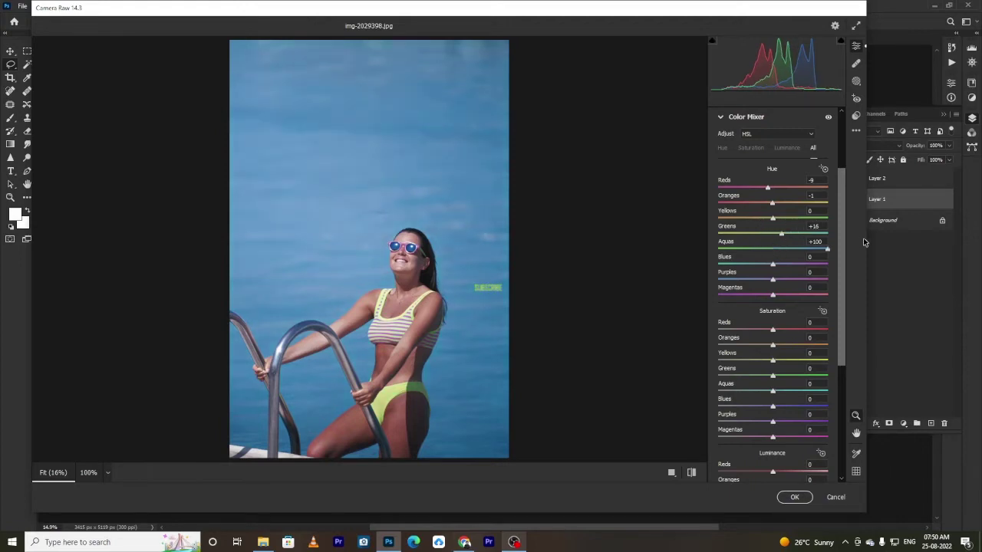
{"action": "left_click_drag", "start_coordinate": [775, 264], "coordinate": [759, 292]}
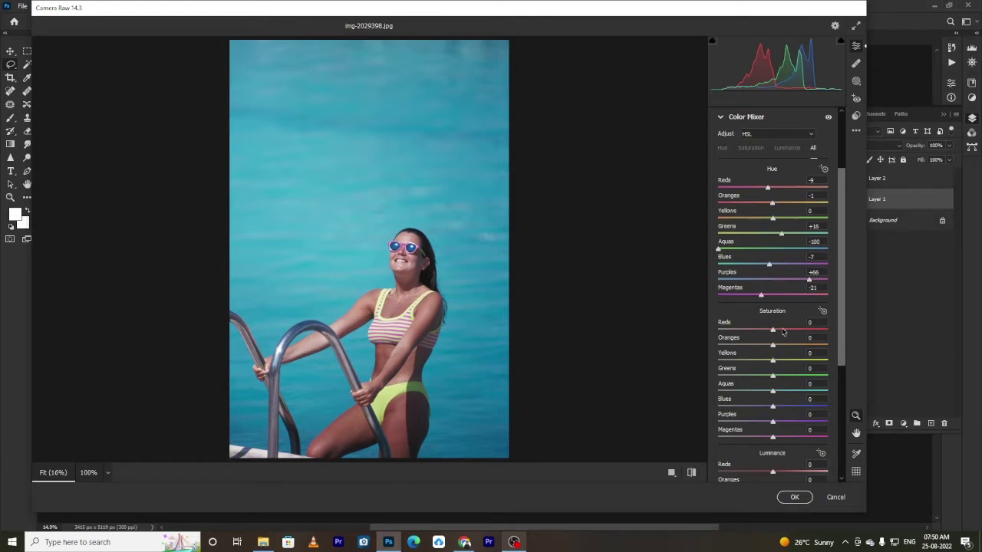
- Set the Reds saturation to +47 and the luminance to Greens -36, Aquas -6, Blues -53 and Purples -38
{"action": "left_click_drag", "start_coordinate": [773, 332], "coordinate": [799, 327]}
{"action": "left_click_drag", "start_coordinate": [840, 297], "coordinate": [843, 409]}
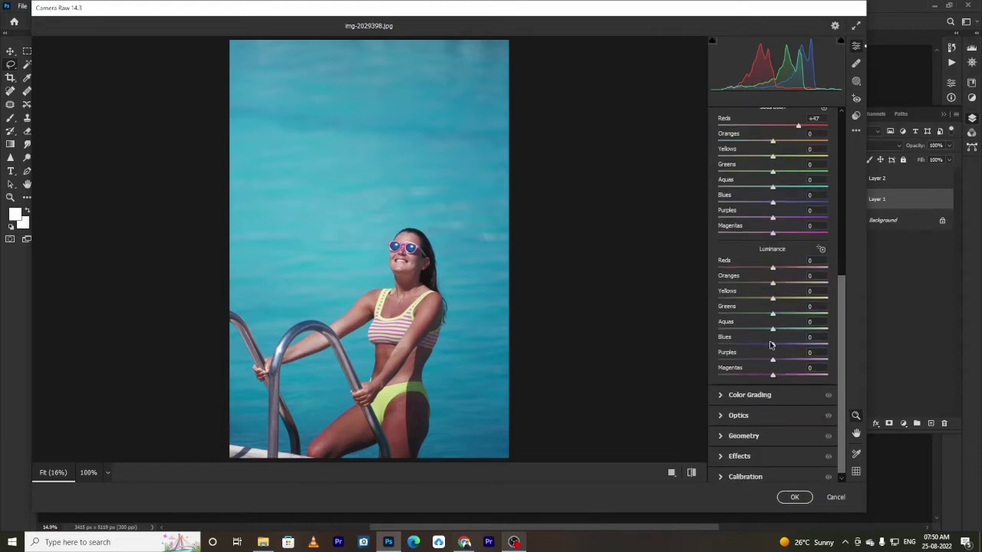
{"action": "left_click_drag", "start_coordinate": [771, 346], "coordinate": [756, 316]}
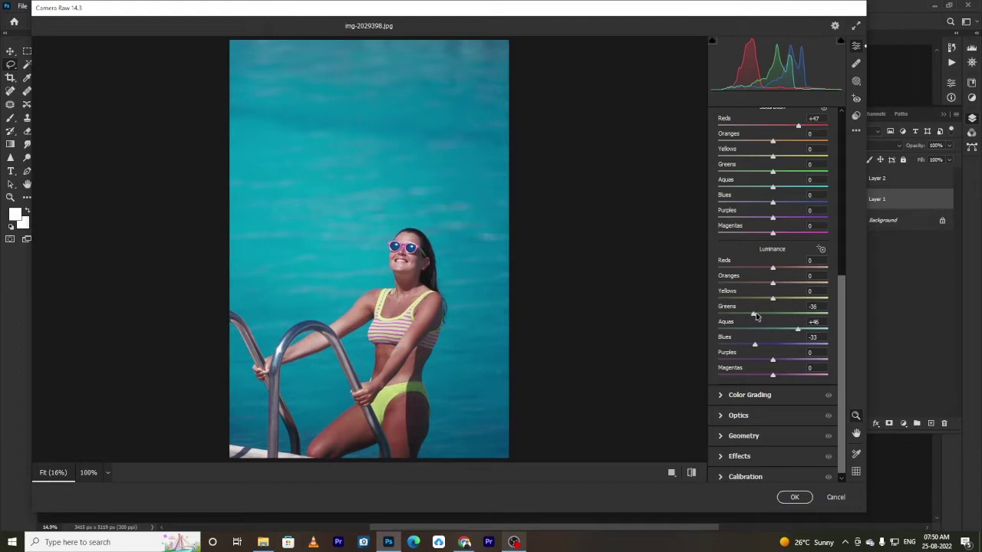
{"action": "mouse_move", "coordinate": [772, 361]}
{"action": "left_mouse_down"}
{"action": "mouse_move", "coordinate": [821, 359]}
{"action": "mouse_move", "coordinate": [728, 357]}
{"action": "mouse_move", "coordinate": [784, 358]}
{"action": "left_mouse_up"}
{"action": "left_click_drag", "start_coordinate": [798, 329], "coordinate": [767, 332]}
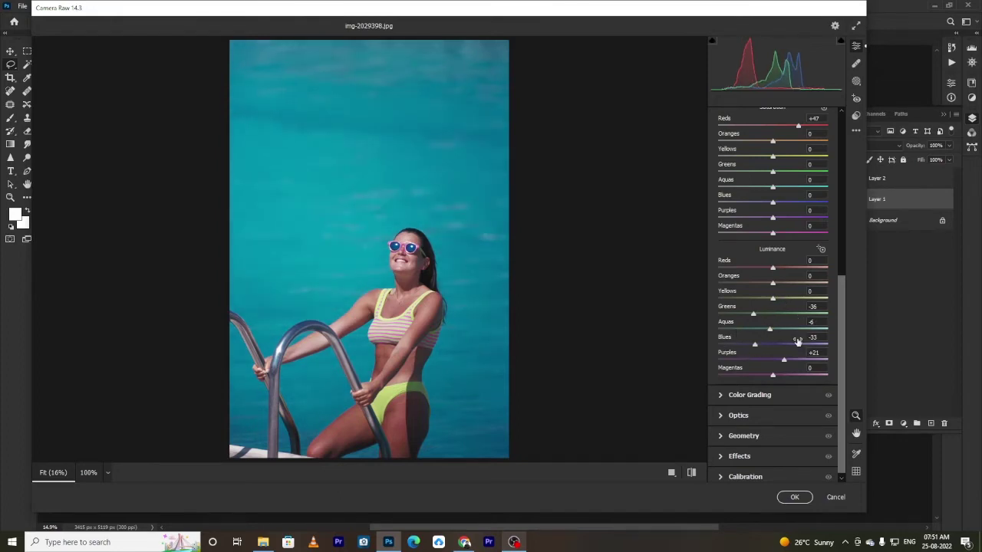
{"action": "mouse_move", "coordinate": [749, 342]}
{"action": "left_mouse_down"}
{"action": "mouse_move", "coordinate": [805, 345]}
{"action": "mouse_move", "coordinate": [743, 346]}
{"action": "mouse_move", "coordinate": [718, 361]}
{"action": "mouse_move", "coordinate": [777, 360]}
{"action": "mouse_move", "coordinate": [734, 360]}
{"action": "mouse_move", "coordinate": [747, 361]}
{"action": "left_mouse_up"}
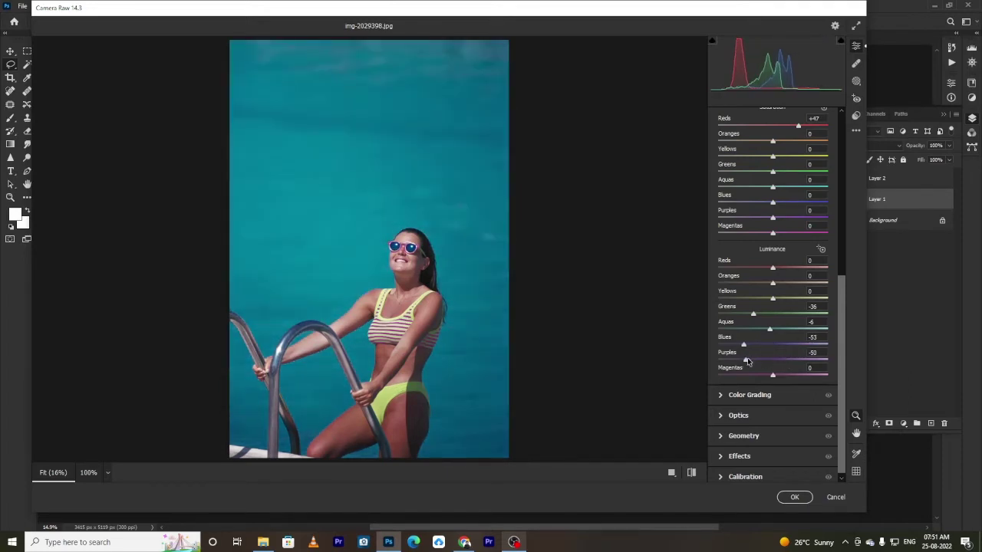
- Change the Color Mixer hues to Reds -35, Yellows -64, Greens -39, Aquas -76 and Blues -6
{"action": "left_click_drag", "start_coordinate": [841, 324], "coordinate": [845, 195]}
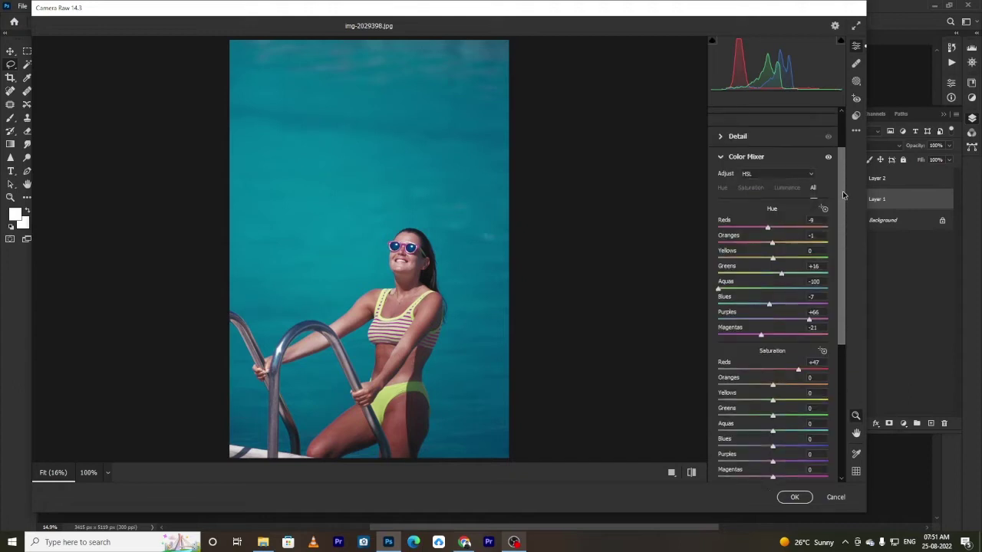
{"action": "mouse_move", "coordinate": [769, 305]}
{"action": "left_mouse_down"}
{"action": "mouse_move", "coordinate": [732, 305]}
{"action": "mouse_move", "coordinate": [780, 309]}
{"action": "mouse_move", "coordinate": [764, 314]}
{"action": "left_mouse_up"}
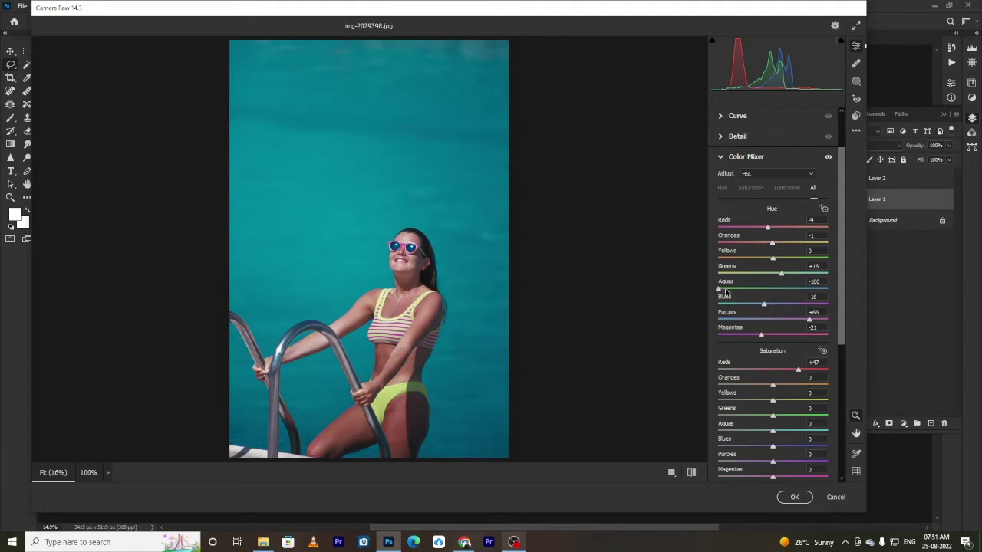
{"action": "left_click", "coordinate": [741, 289]}
{"action": "left_click_drag", "start_coordinate": [768, 274], "coordinate": [737, 258]}
{"action": "mouse_move", "coordinate": [767, 228]}
{"action": "left_mouse_down"}
{"action": "mouse_move", "coordinate": [742, 228]}
{"action": "mouse_move", "coordinate": [755, 230]}
{"action": "left_mouse_up"}
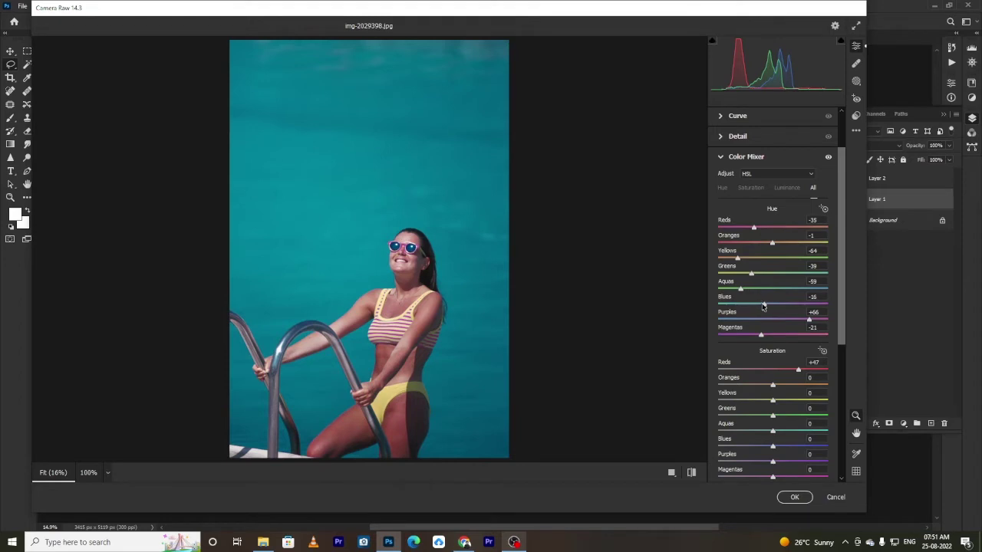
{"action": "left_click_drag", "start_coordinate": [765, 305], "coordinate": [731, 287]}
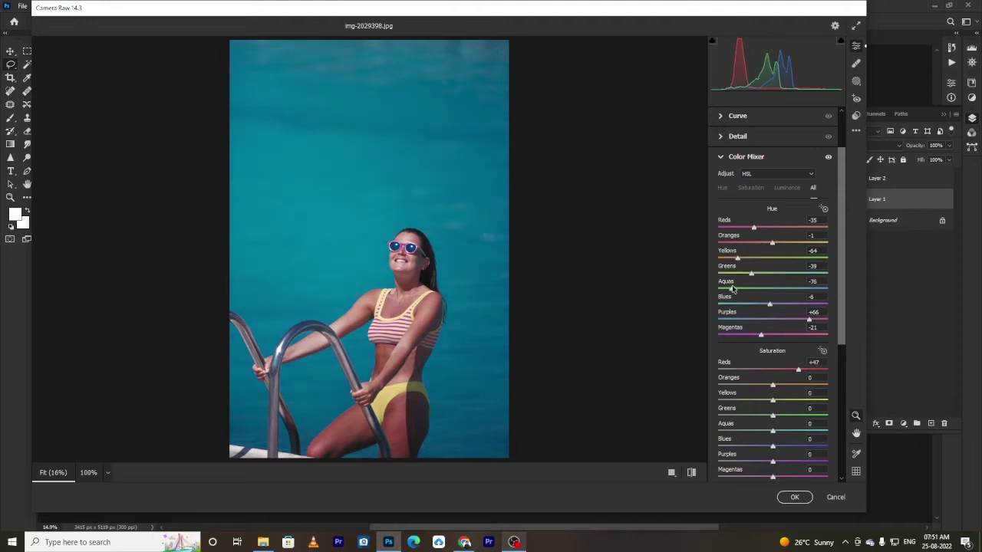
- Set the Yellows luminance to -21 and apply the Camera Raw adjustments to Layer 1
{"action": "left_click_drag", "start_coordinate": [843, 266], "coordinate": [844, 389]}
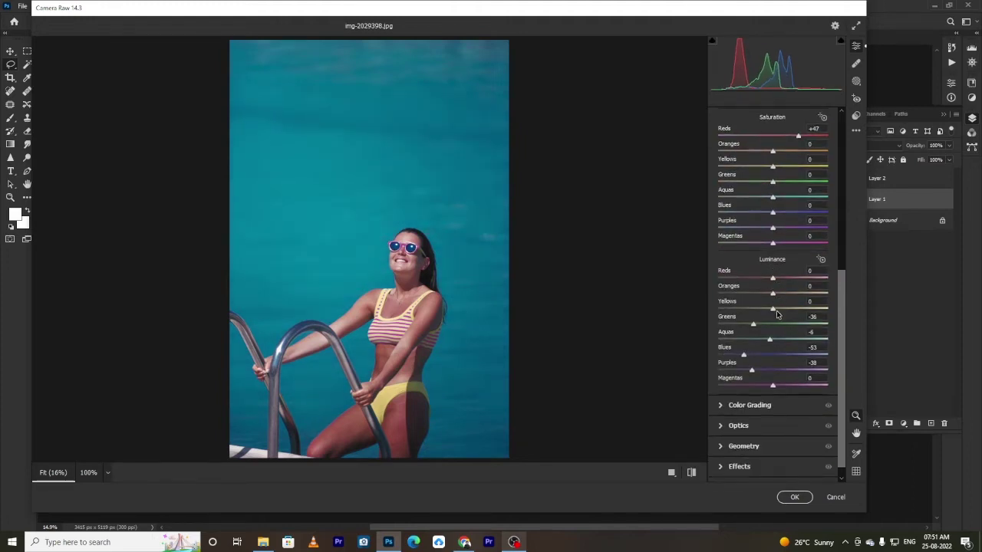
{"action": "mouse_move", "coordinate": [773, 309]}
{"action": "left_mouse_down"}
{"action": "mouse_move", "coordinate": [738, 314]}
{"action": "mouse_move", "coordinate": [763, 314]}
{"action": "left_mouse_up"}
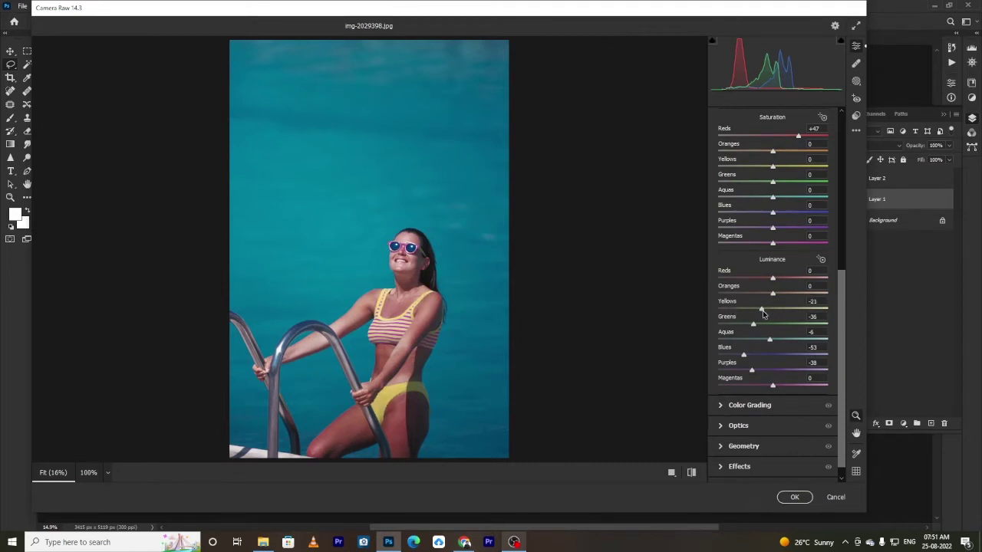
{"action": "left_click", "coordinate": [790, 494]}
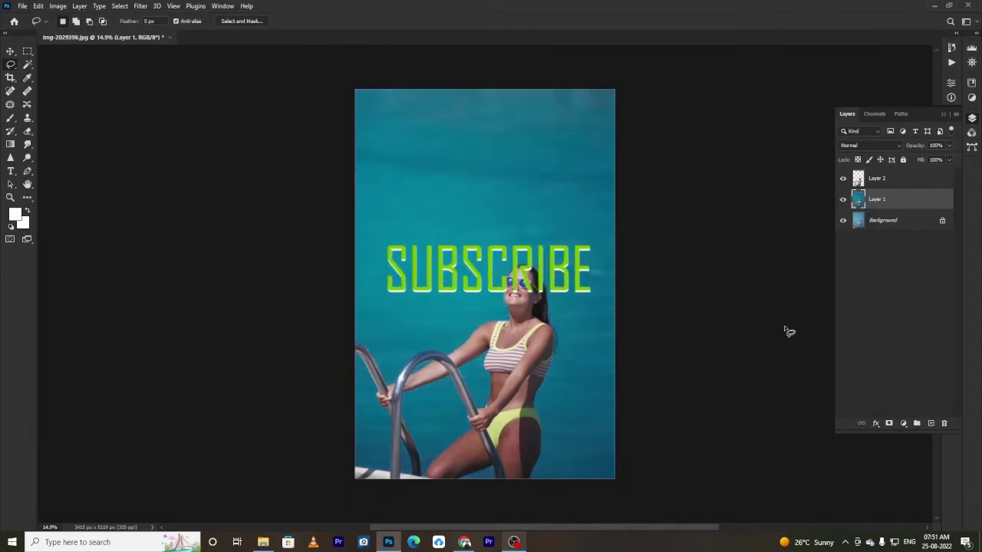
- Open the cut-out subject on Layer 2 in the Camera Raw Filter and set Exposure to -0.25 and Shadows to +69
{"action": "left_click", "coordinate": [878, 180]}
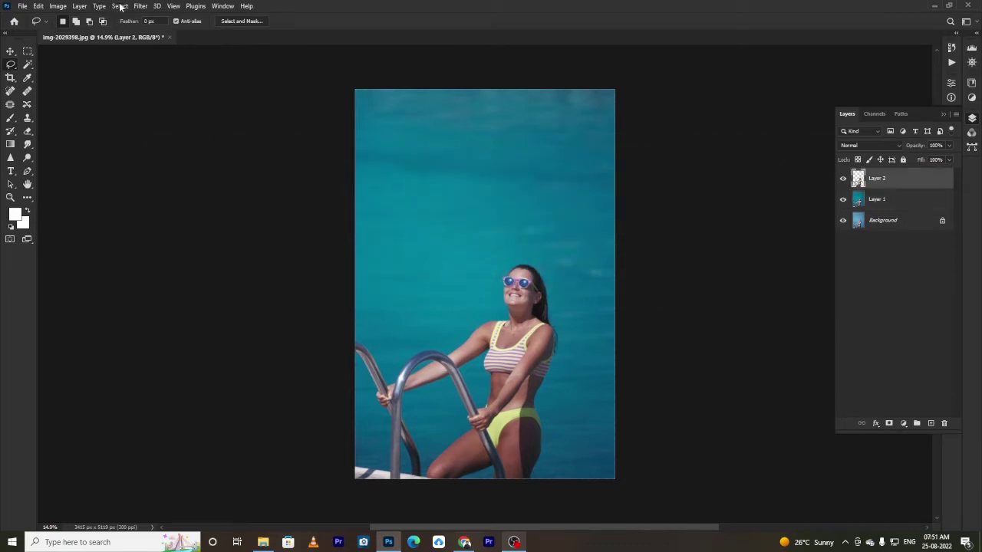
{"action": "left_click", "coordinate": [142, 6]}
{"action": "left_click", "coordinate": [182, 85]}
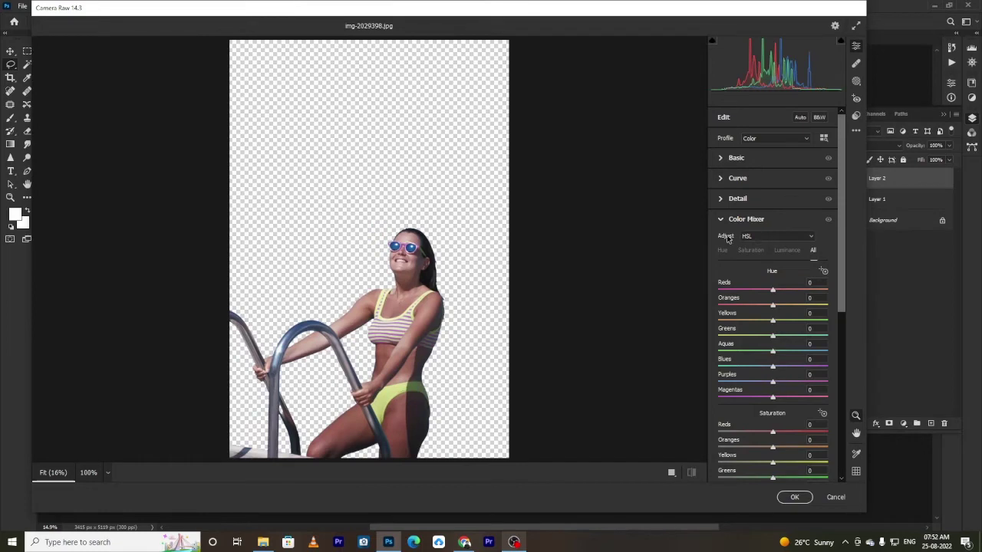
{"action": "left_click", "coordinate": [719, 219]}
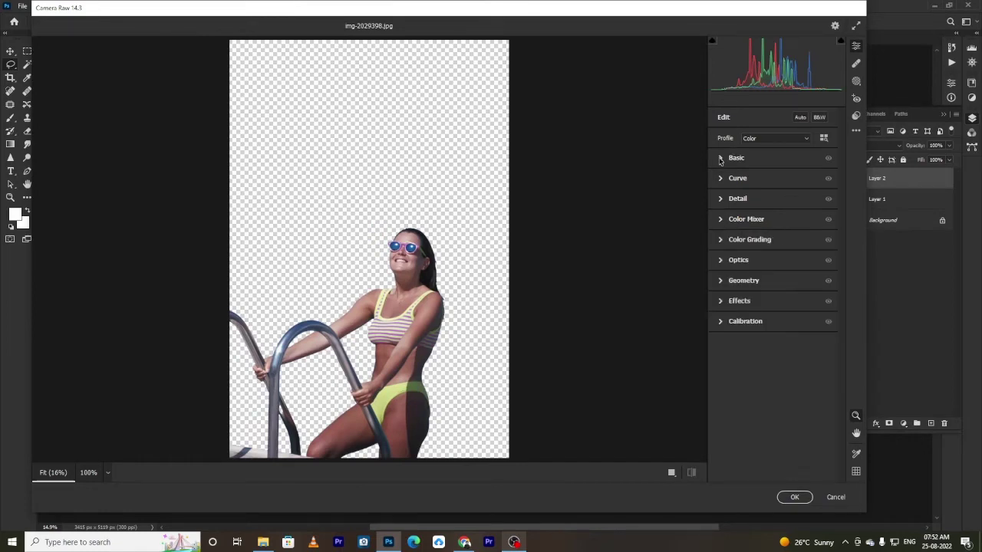
{"action": "left_click", "coordinate": [719, 158]}
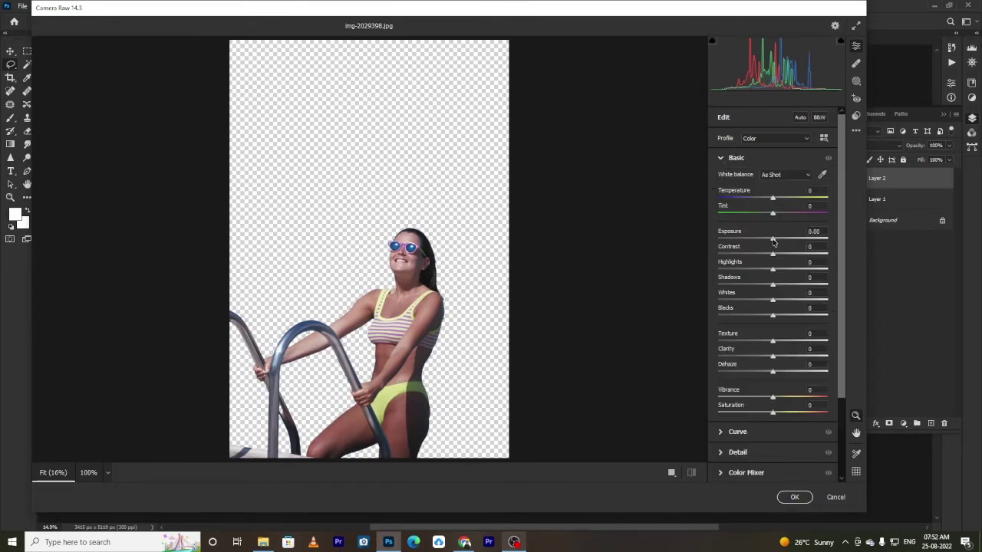
{"action": "left_click_drag", "start_coordinate": [773, 242], "coordinate": [770, 244]}
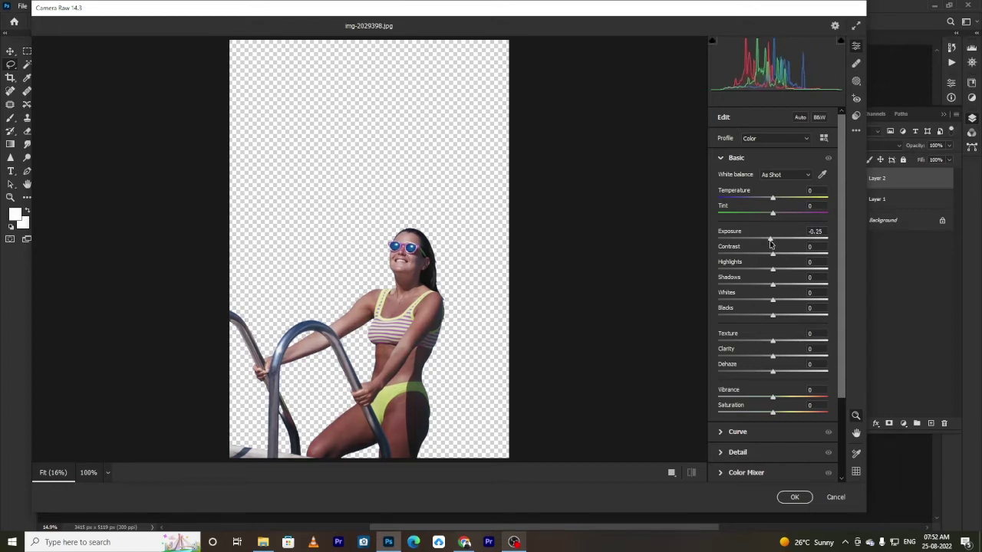
{"action": "left_click_drag", "start_coordinate": [772, 284], "coordinate": [811, 290]}
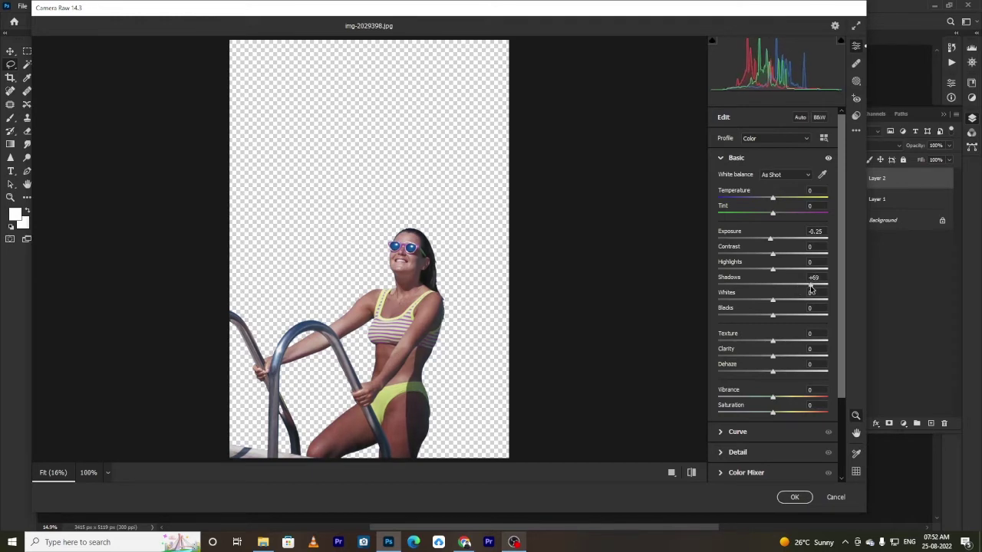
{"action": "left_click", "coordinate": [718, 159]}
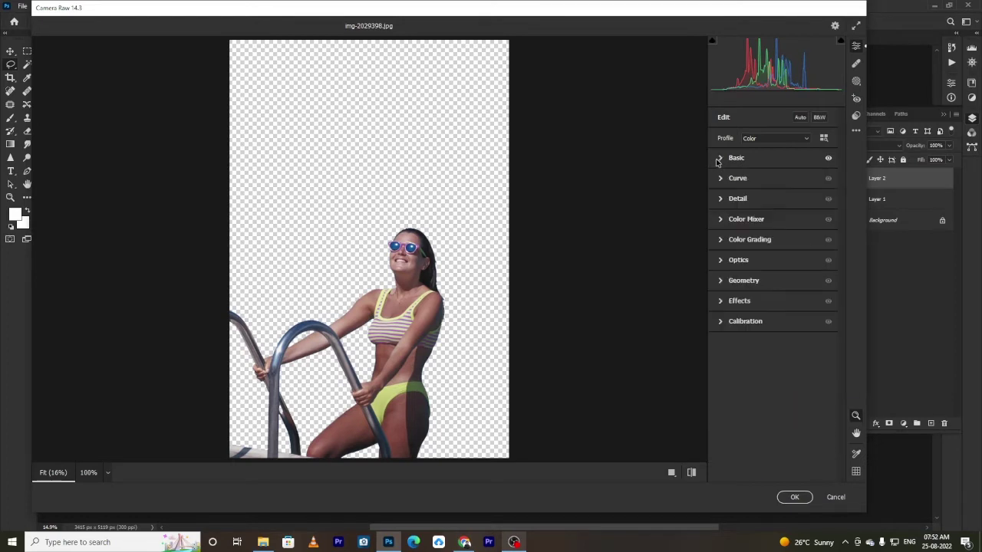
- Set the subject's hues to Reds +52, Oranges +17, Yellows +29, Greens +13, Aquas +30, Blues -33 and Purples +100, and raise the Magentas hue
{"action": "left_click", "coordinate": [721, 220]}
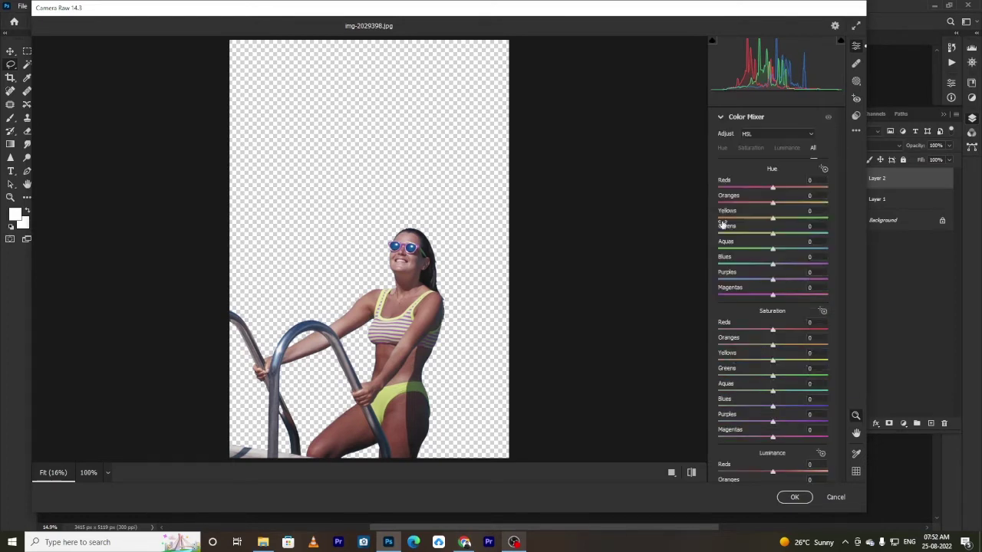
{"action": "left_click_drag", "start_coordinate": [773, 190], "coordinate": [801, 189]}
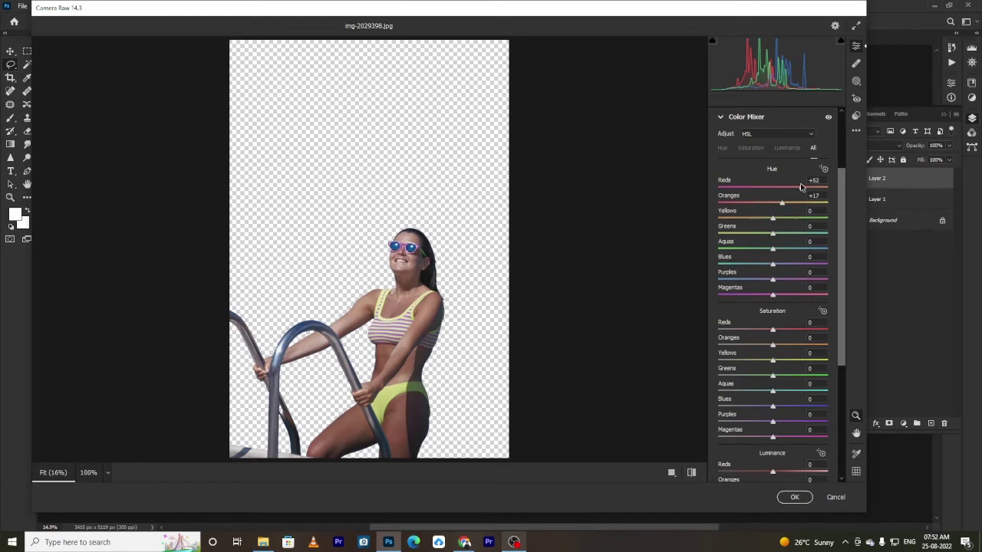
{"action": "left_click_drag", "start_coordinate": [776, 220], "coordinate": [835, 281]}
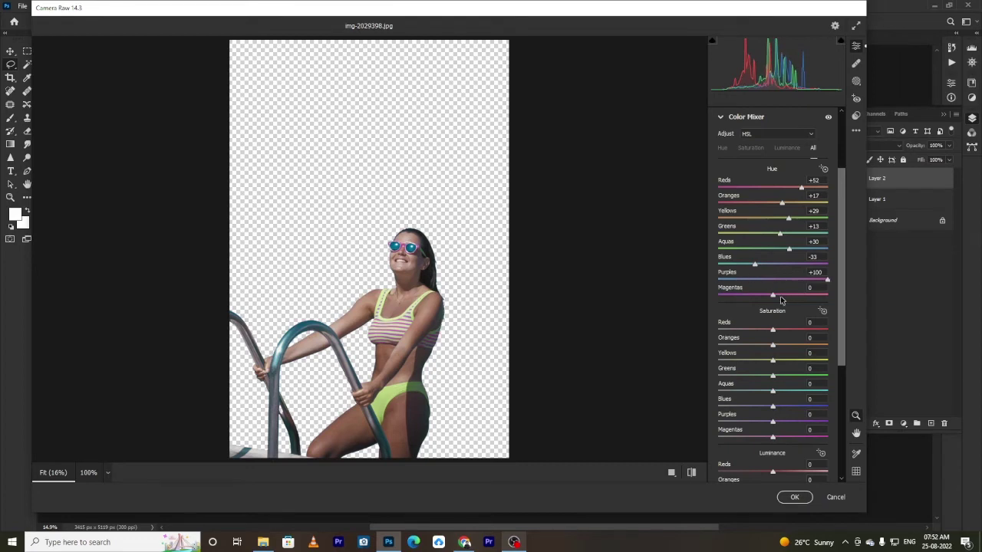
{"action": "left_click_drag", "start_coordinate": [773, 295], "coordinate": [880, 294]}
- Set the luminance to Reds +38, Oranges +27, Yellows -34, Greens +38, Aquas +60, Purples -21 and Magentas -18, and apply the adjustments to Layer 2
{"action": "left_click_drag", "start_coordinate": [843, 244], "coordinate": [849, 364]}
{"action": "left_click_drag", "start_coordinate": [767, 296], "coordinate": [794, 265]}
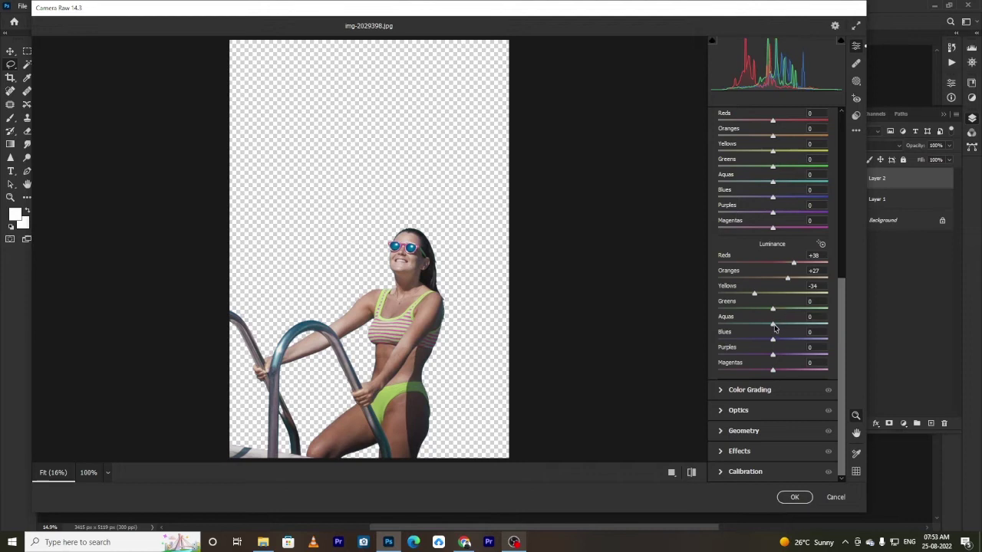
{"action": "left_click_drag", "start_coordinate": [773, 323], "coordinate": [794, 312]}
{"action": "left_click_drag", "start_coordinate": [773, 354], "coordinate": [763, 372]}
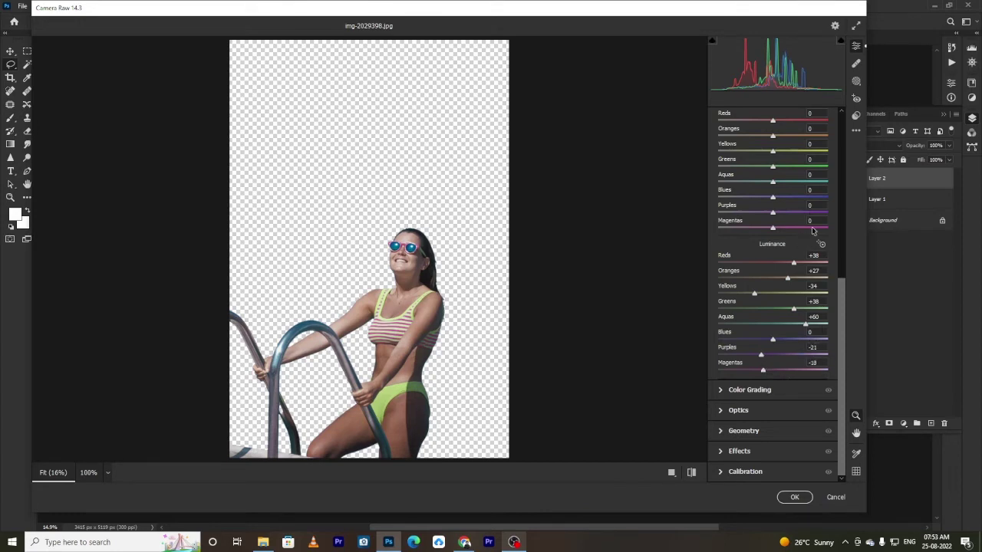
{"action": "left_click", "coordinate": [790, 496]}
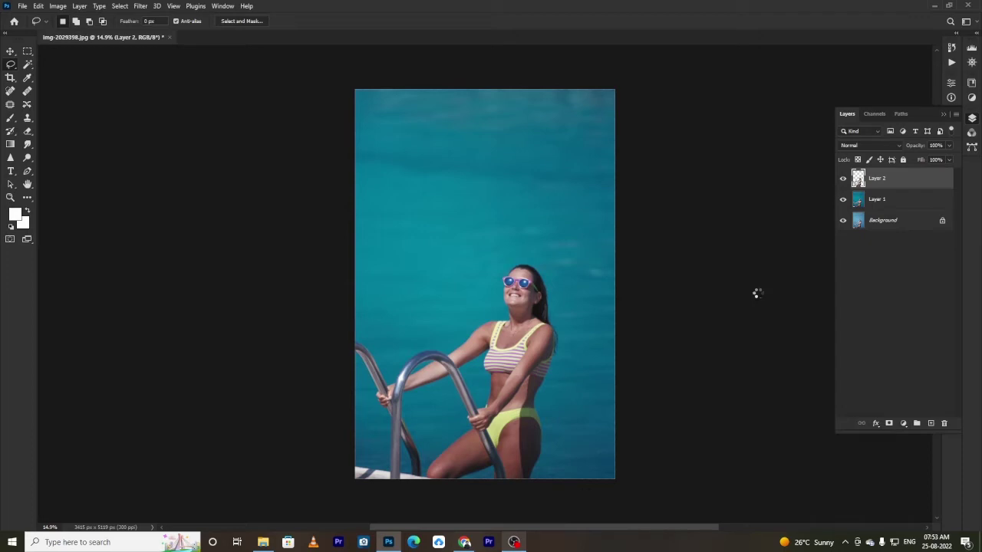
- Add a Selective Color adjustment layer above Layer 2 with Cyans set to Cyan +59, Magenta -28, Yellow -9 and Black +75, and keep it selected
{"action": "left_click", "coordinate": [903, 424]}
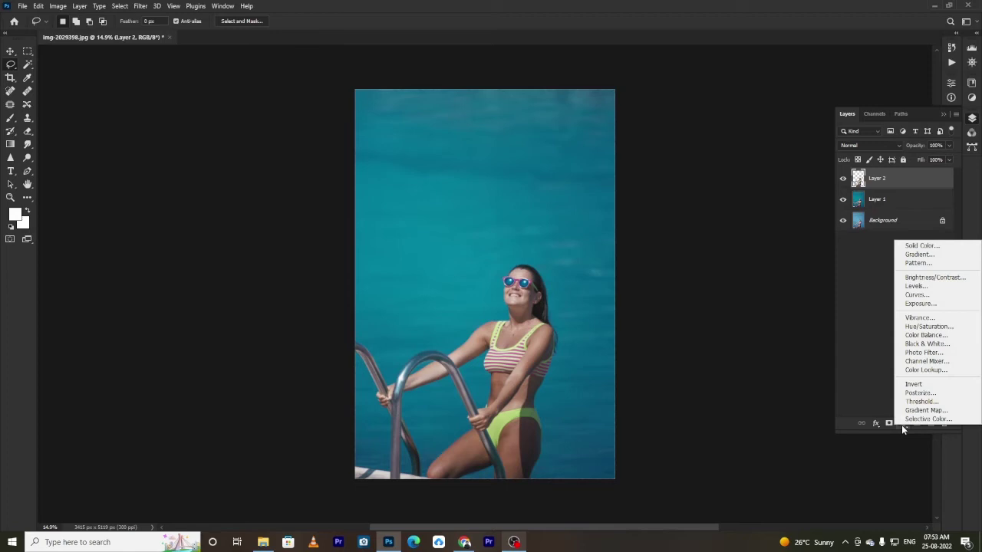
{"action": "left_click", "coordinate": [928, 419]}
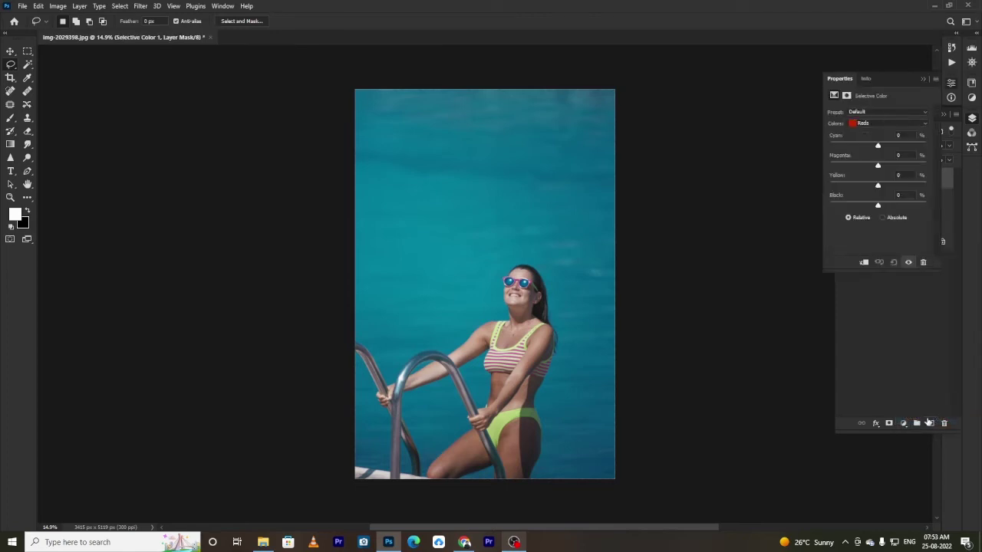
{"action": "left_click", "coordinate": [871, 124]}
{"action": "left_click", "coordinate": [868, 156]}
{"action": "left_click_drag", "start_coordinate": [883, 145], "coordinate": [914, 203]}
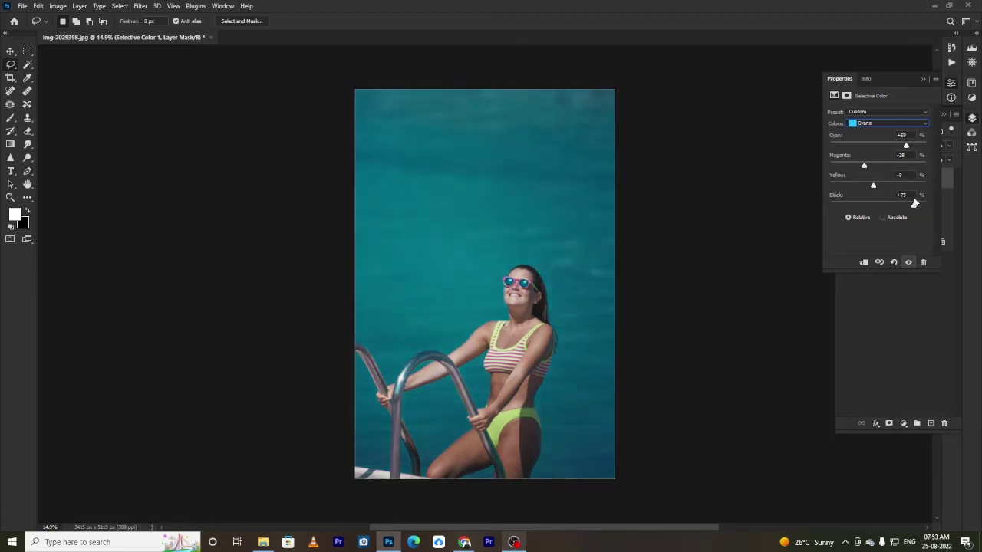
{"action": "left_click", "coordinate": [904, 324]}
{"action": "left_click", "coordinate": [903, 324]}
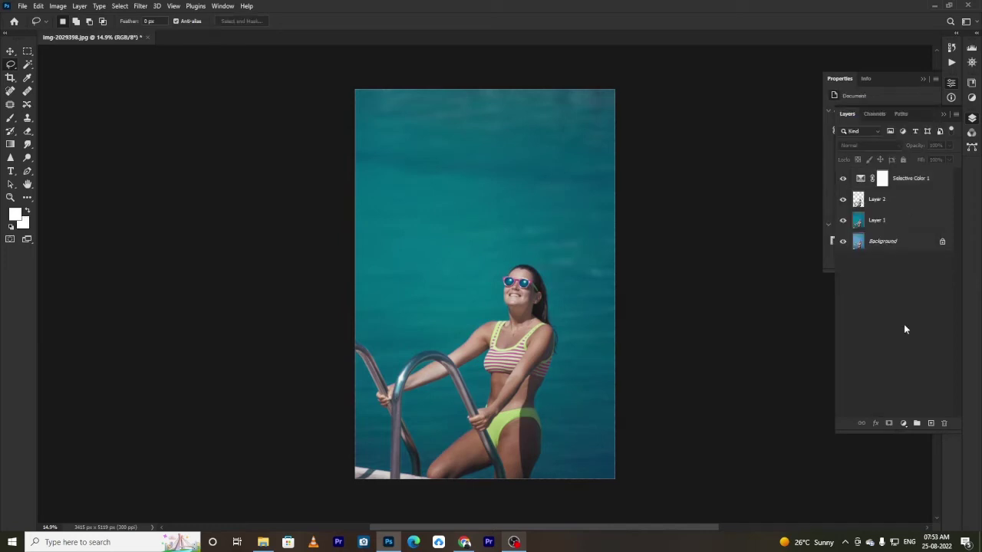
{"action": "left_click", "coordinate": [919, 178]}
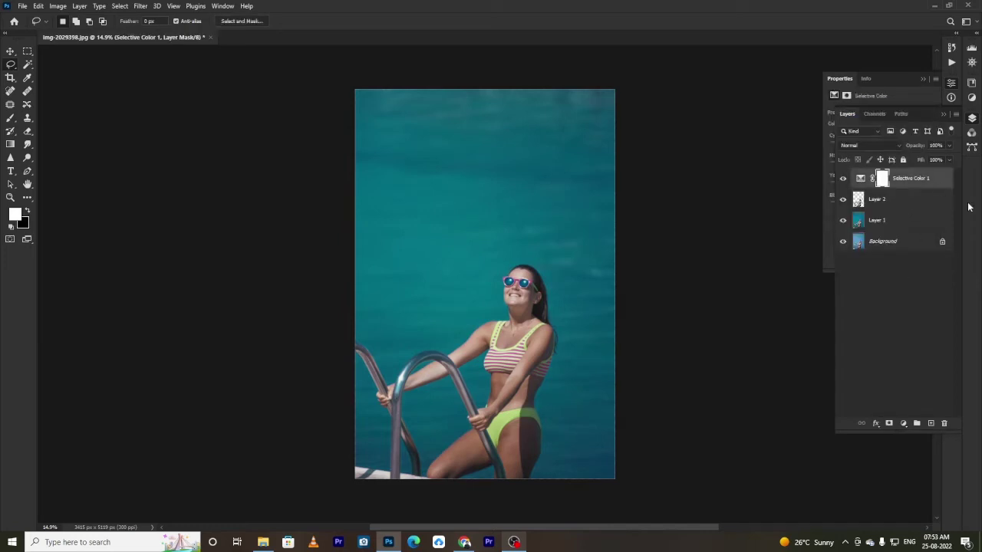
{"action": "left_click", "coordinate": [137, 8]}
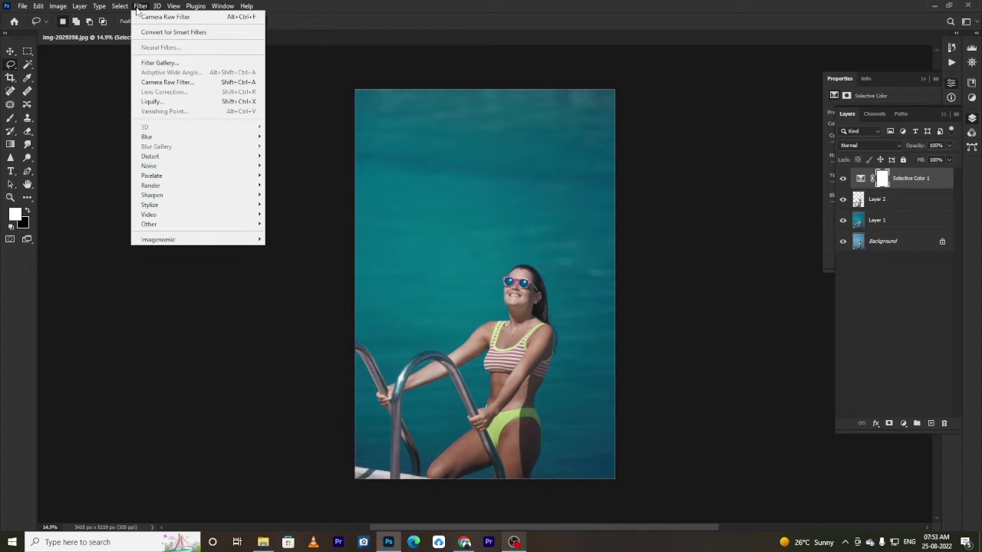
{"action": "left_click", "coordinate": [164, 83]}
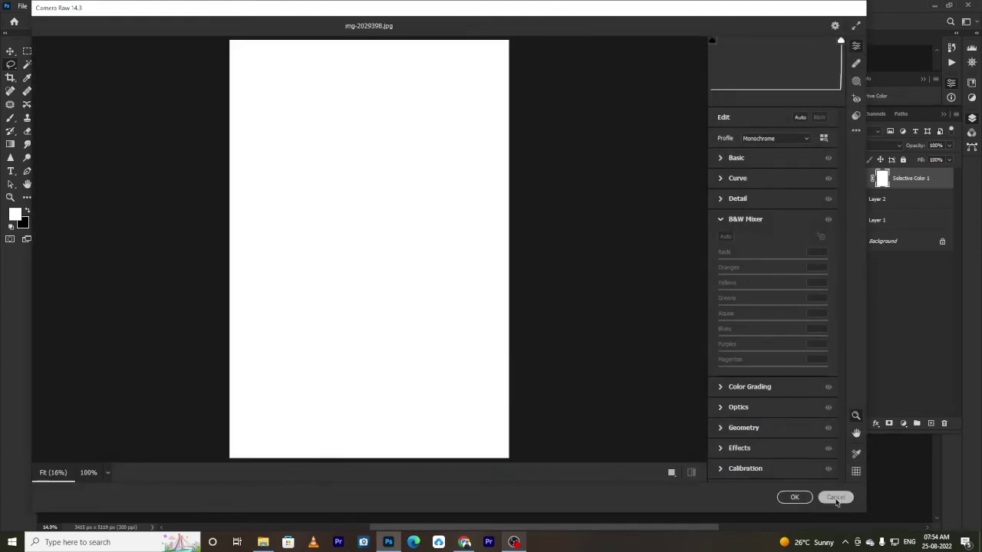
{"action": "left_click", "coordinate": [835, 498]}
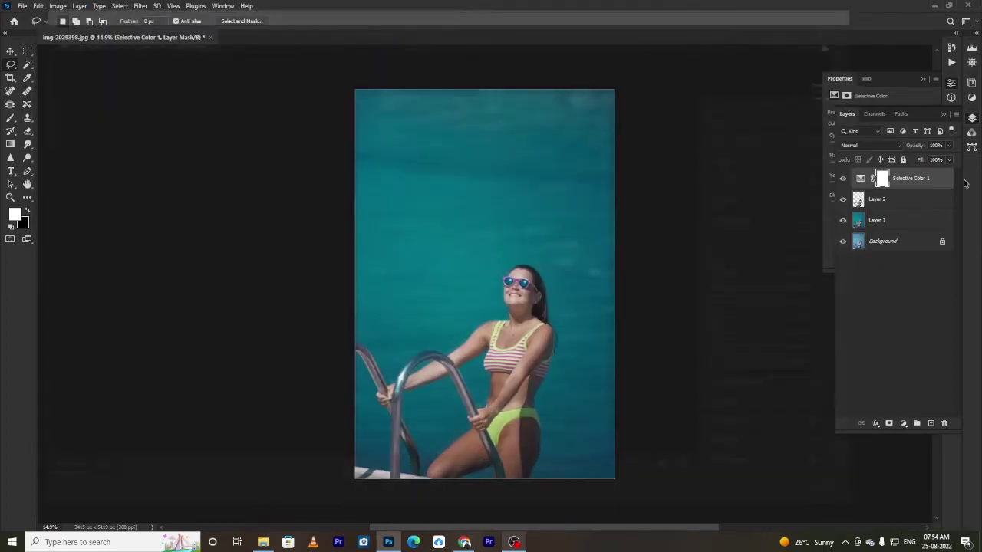
- Merge Layer 1, Layer 2 and the Selective Color layer into one layer and open it in the Camera Raw Filter
{"action": "left_click", "coordinate": [880, 223], "text": "shift"}
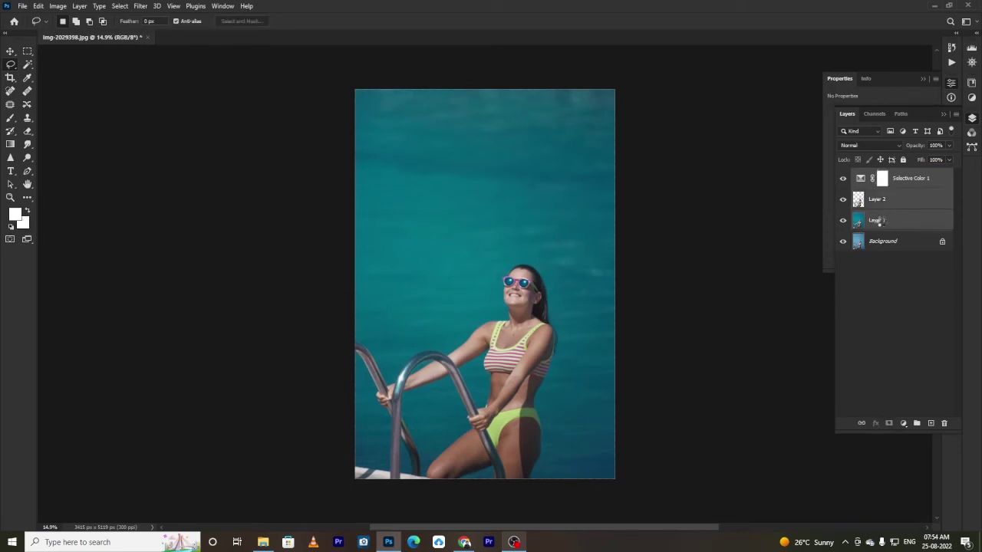
{"action": "key", "text": "ctrl+e"}
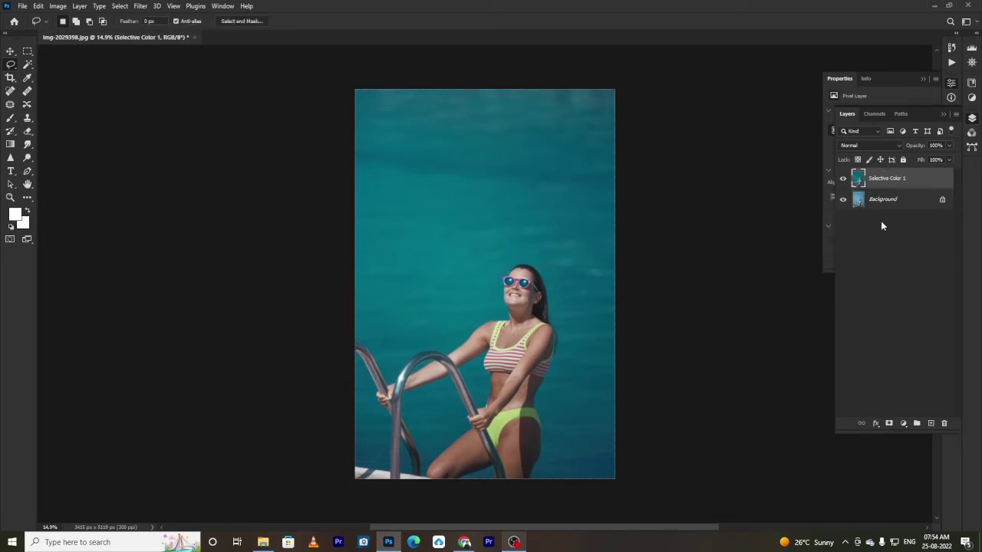
{"action": "left_click", "coordinate": [122, 7]}
{"action": "left_click", "coordinate": [140, 6]}
{"action": "left_click", "coordinate": [165, 82]}
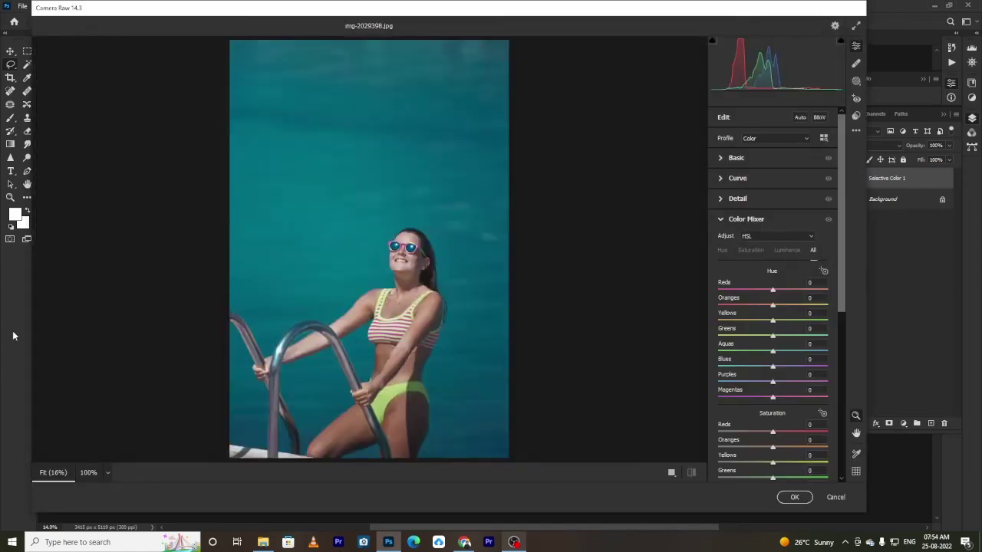
- In Color Grading, tint the shadows with hue 84 and saturation 32, the highlights orange, and the midtones with hue 33 and saturation 33
{"action": "left_click", "coordinate": [720, 222]}
{"action": "left_click", "coordinate": [720, 242]}
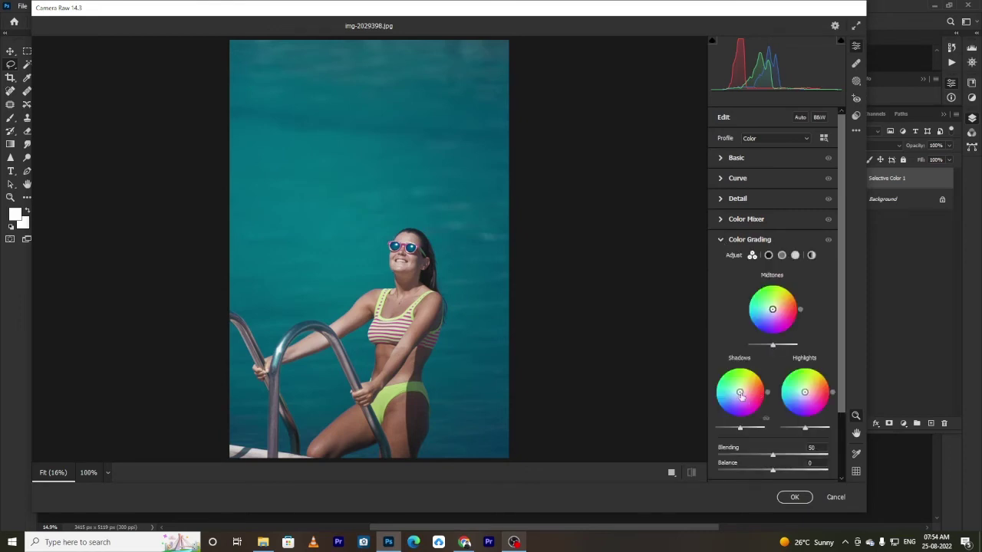
{"action": "left_click_drag", "start_coordinate": [740, 395], "coordinate": [747, 340]}
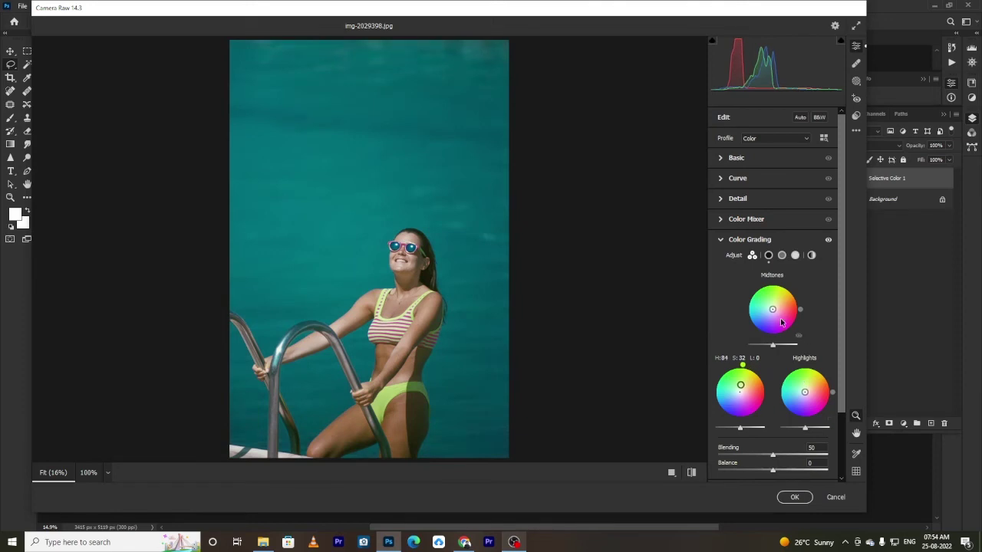
{"action": "left_click_drag", "start_coordinate": [804, 392], "coordinate": [836, 368]}
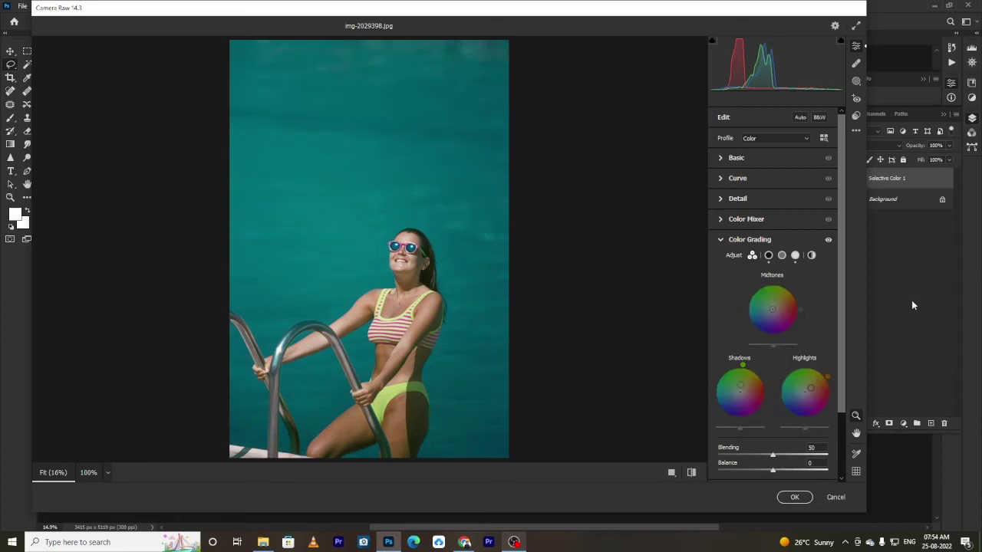
{"action": "mouse_move", "coordinate": [773, 310]}
{"action": "left_mouse_down"}
{"action": "mouse_move", "coordinate": [775, 301]}
{"action": "mouse_move", "coordinate": [799, 331]}
{"action": "mouse_move", "coordinate": [783, 362]}
{"action": "mouse_move", "coordinate": [767, 310]}
{"action": "mouse_move", "coordinate": [789, 303]}
{"action": "left_mouse_up"}
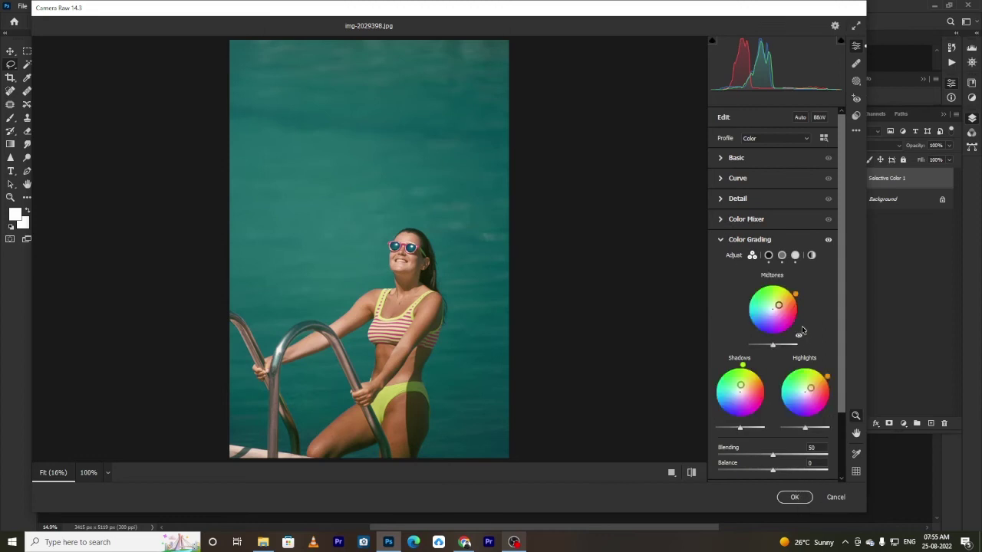
- Turn the shadows greener, set the midtones saturation to 18, nudge the highlights toward yellow, and apply the grading and compare it with the original
{"action": "left_click_drag", "start_coordinate": [743, 368], "coordinate": [714, 345]}
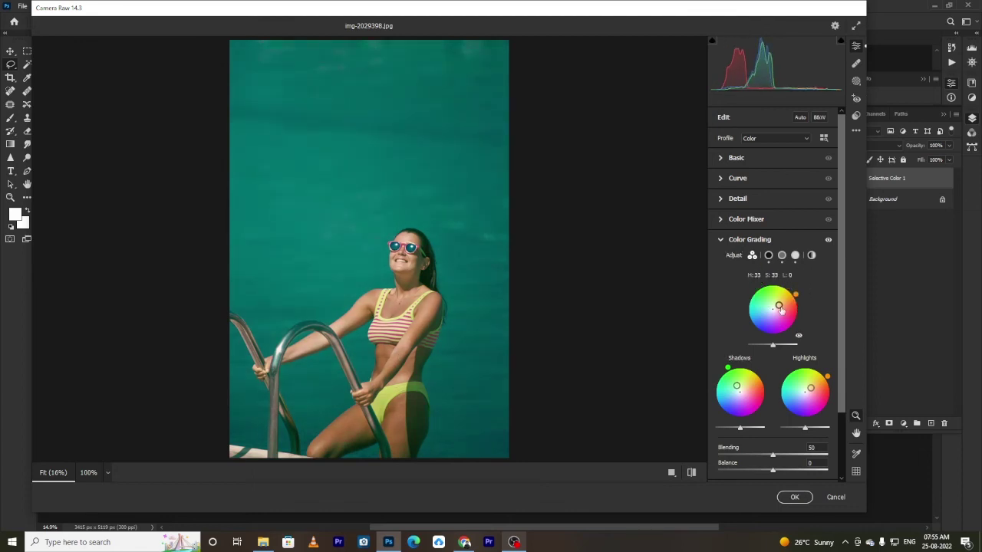
{"action": "left_click_drag", "start_coordinate": [779, 305], "coordinate": [775, 307]}
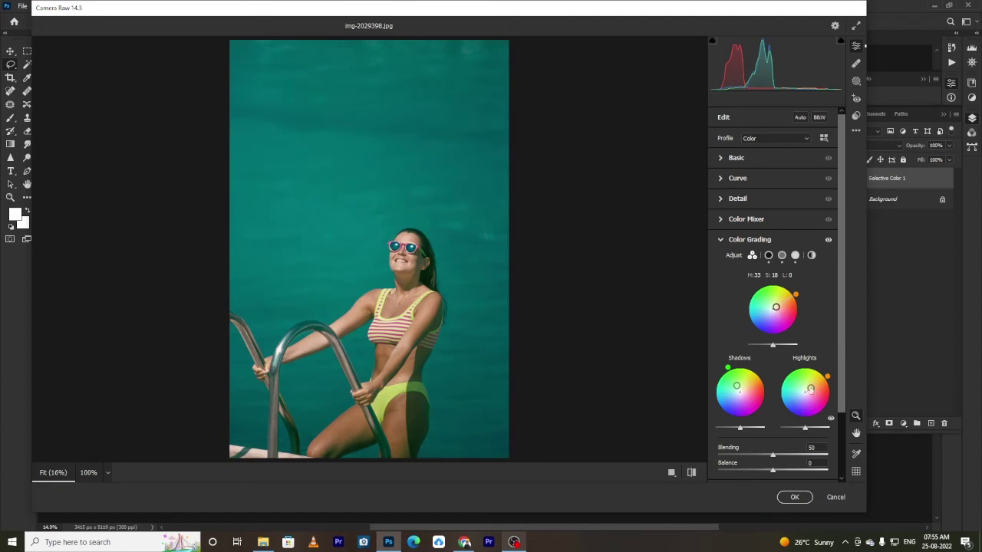
{"action": "left_click_drag", "start_coordinate": [822, 371], "coordinate": [854, 346]}
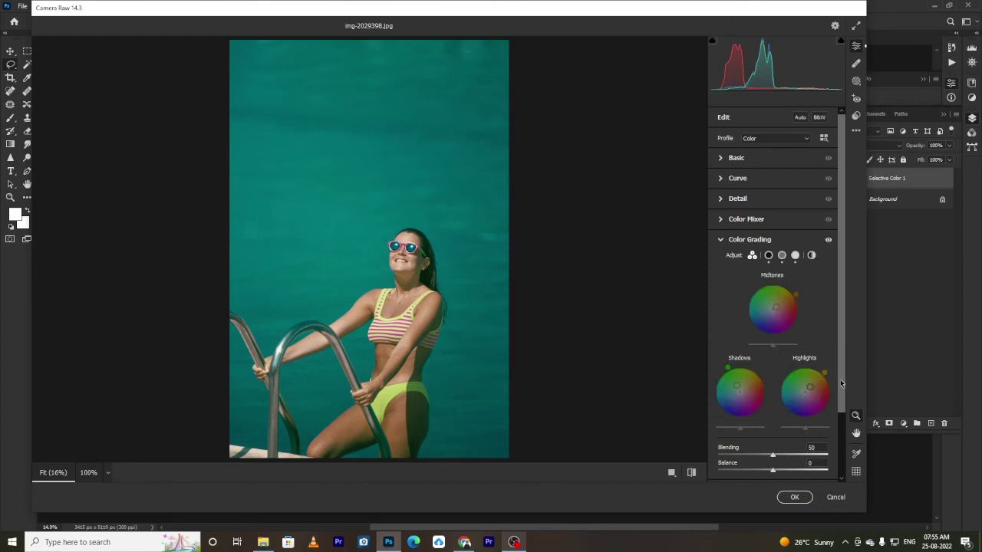
{"action": "left_click", "coordinate": [795, 497]}
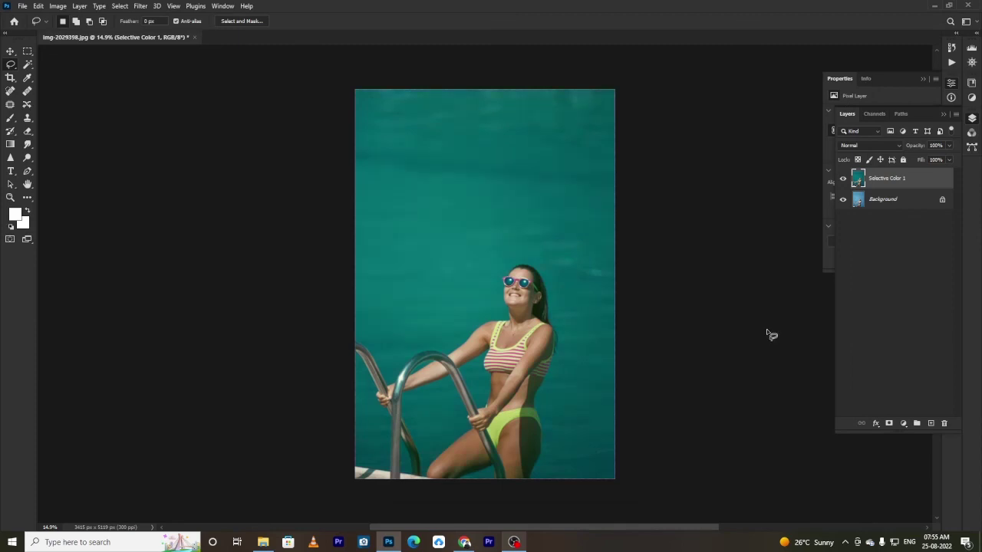
{"action": "left_click", "coordinate": [844, 180]}
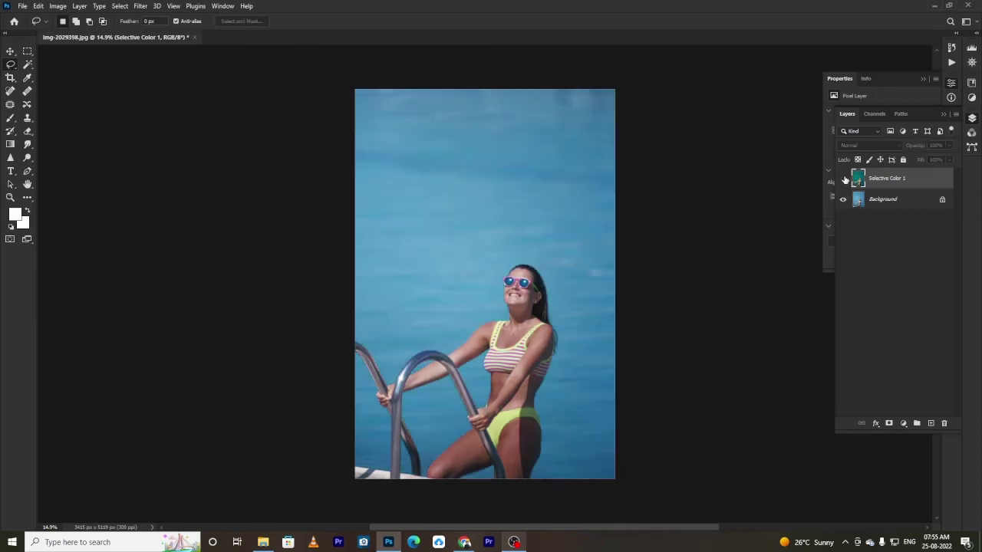
{"action": "left_click", "coordinate": [843, 179]}
{"action": "left_click", "coordinate": [844, 179]}
{"action": "left_click", "coordinate": [843, 180]}
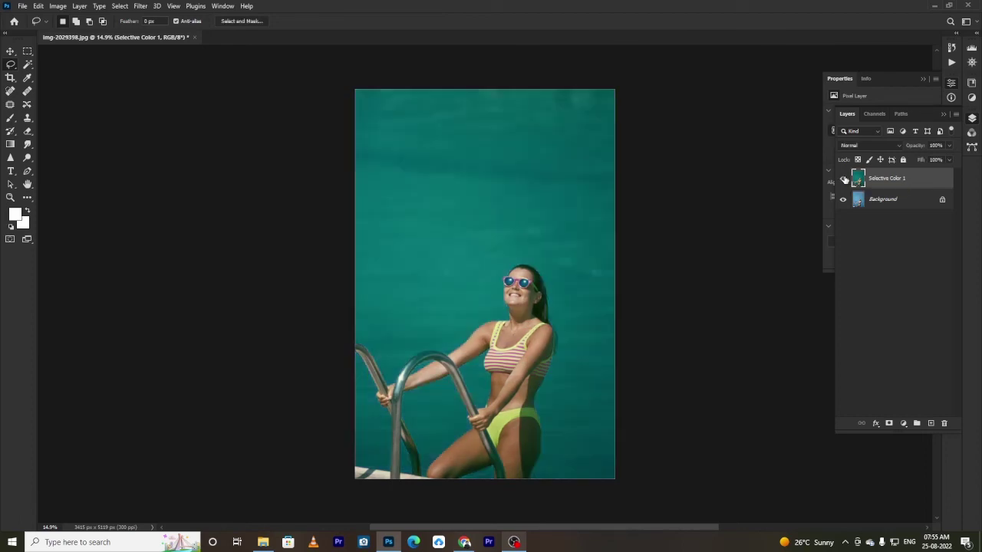
- Set the merged layer's Contrast to +64 with the Camera Raw Filter and compare the result with the original photo
{"action": "left_click", "coordinate": [141, 8]}
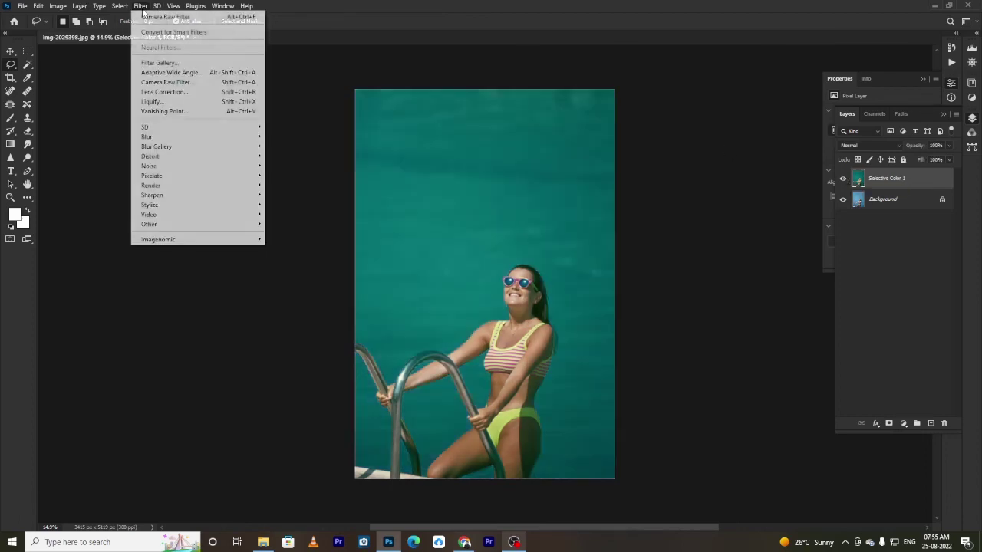
{"action": "left_click", "coordinate": [159, 82]}
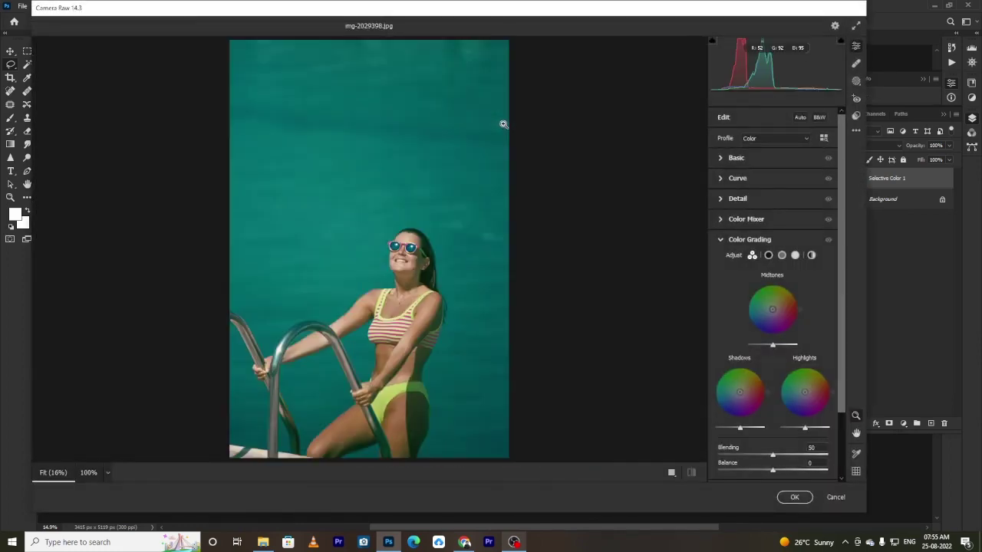
{"action": "left_click", "coordinate": [719, 158]}
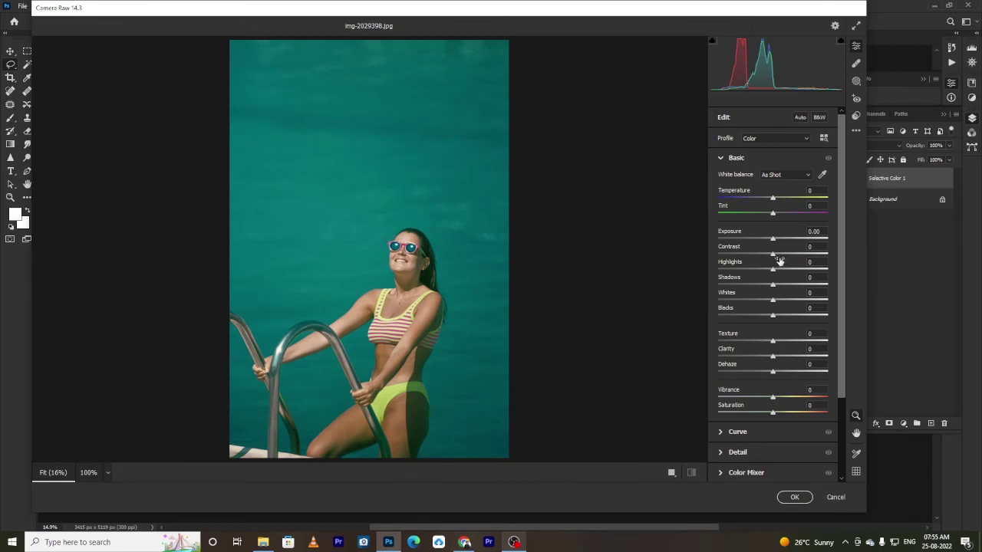
{"action": "left_click_drag", "start_coordinate": [776, 254], "coordinate": [808, 259]}
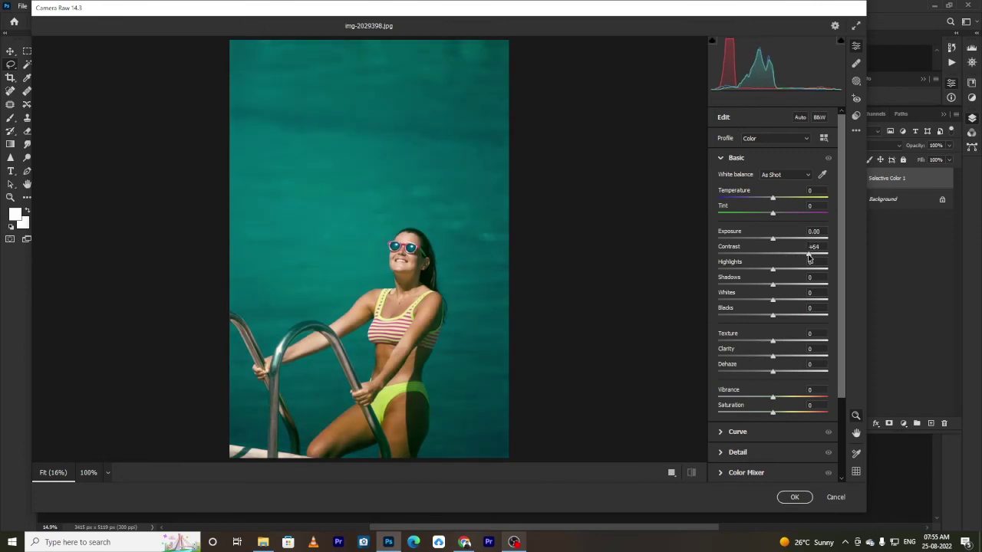
{"action": "left_click", "coordinate": [724, 159]}
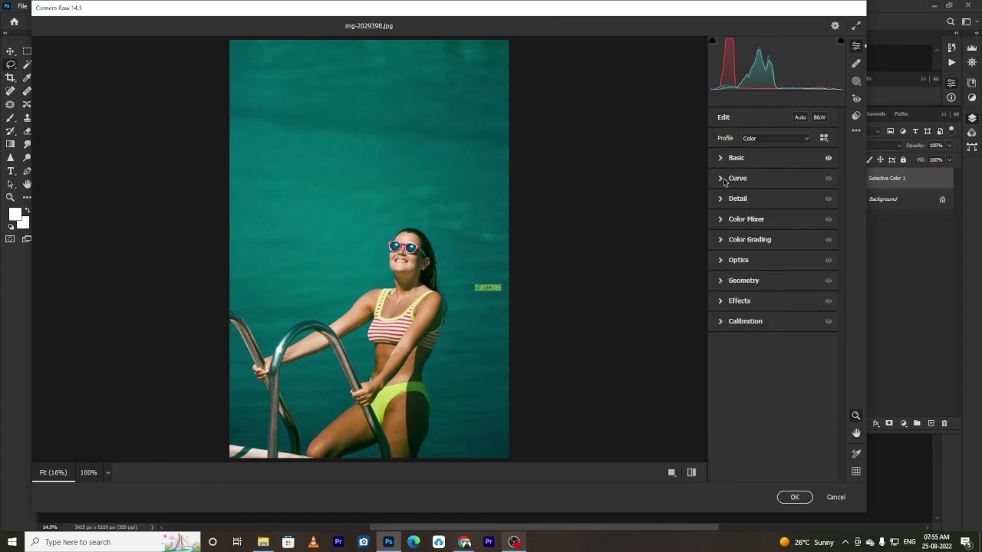
{"action": "left_click", "coordinate": [794, 497]}
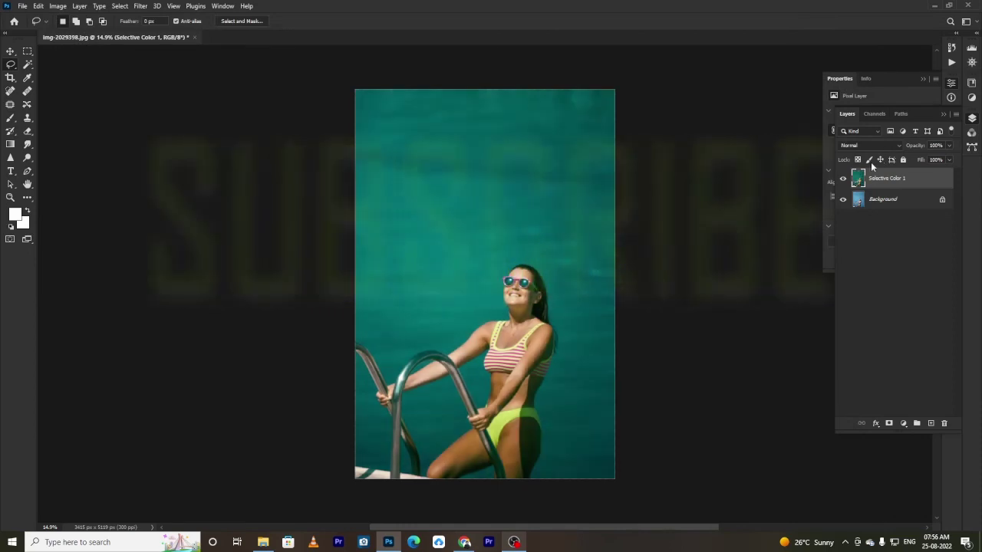
{"action": "left_click", "coordinate": [842, 179]}
{"action": "left_click", "coordinate": [843, 179]}
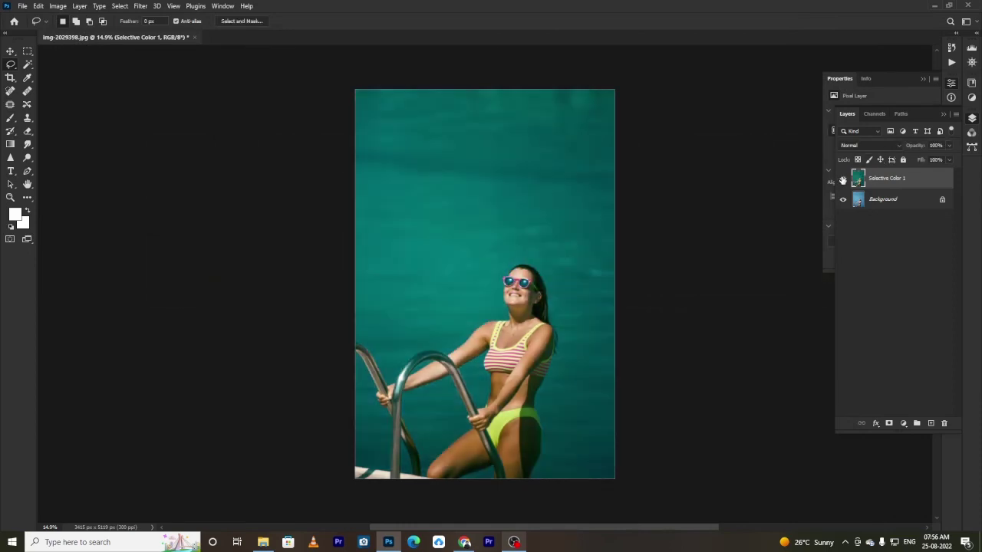